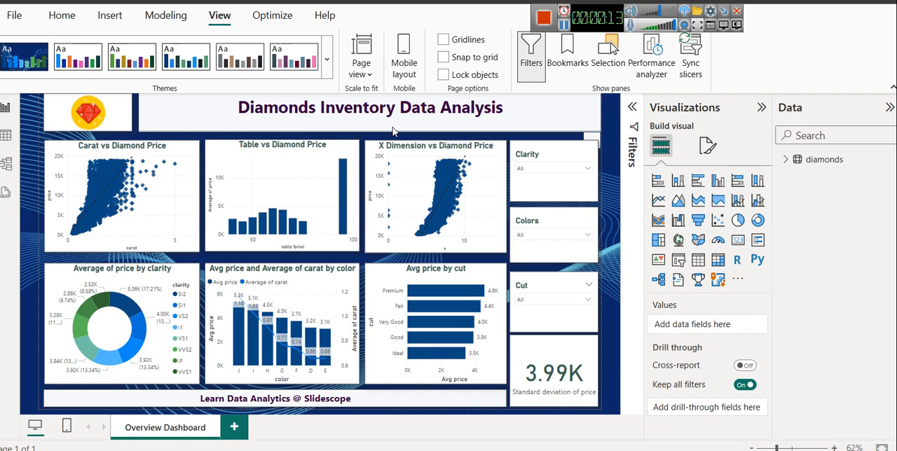
Step: Open the diamonds data table and review its carat, cut, color, clarity, depth, table and price columns
{"action": "left_click", "coordinate": [6, 135]}
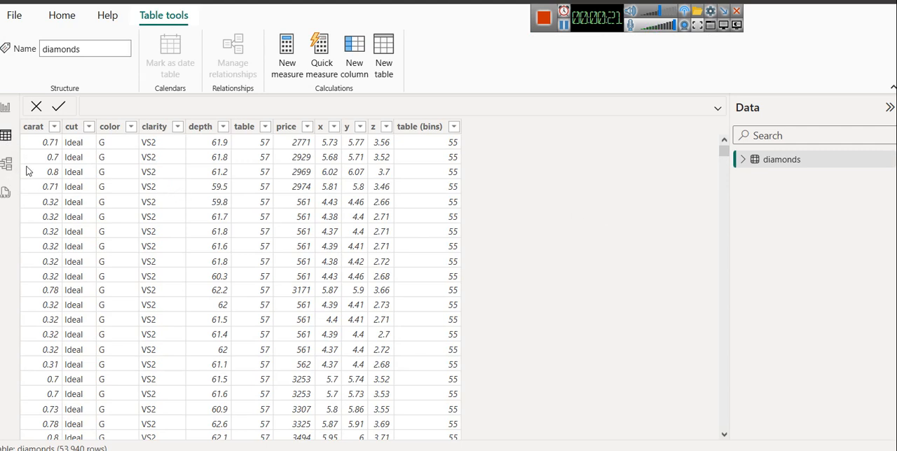
{"action": "left_click", "coordinate": [41, 127]}
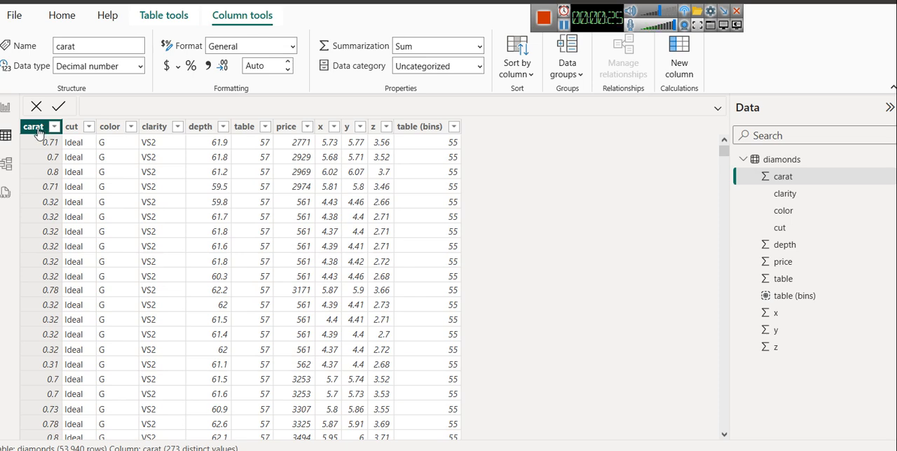
{"action": "left_click", "coordinate": [71, 129]}
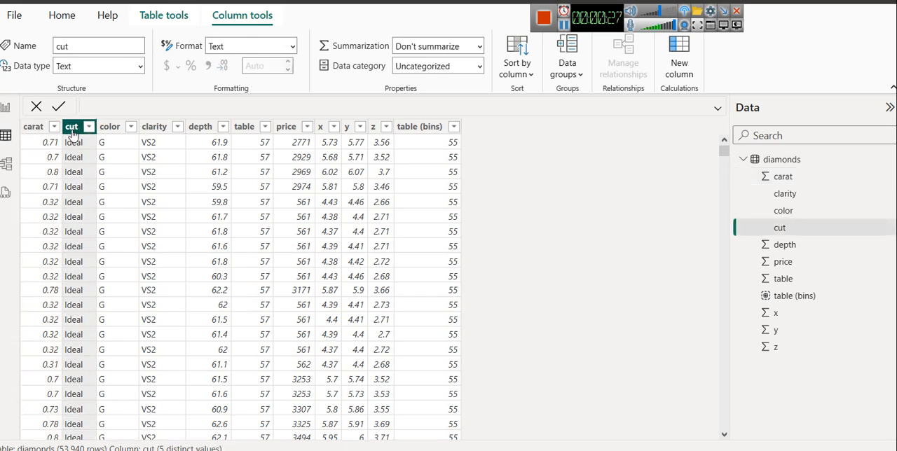
{"action": "left_click", "coordinate": [106, 128]}
{"action": "left_click", "coordinate": [145, 132]}
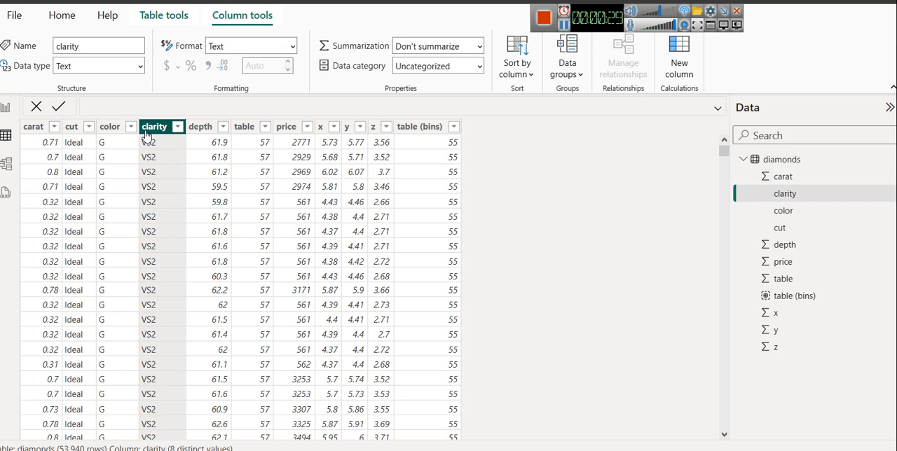
{"action": "left_click", "coordinate": [199, 132]}
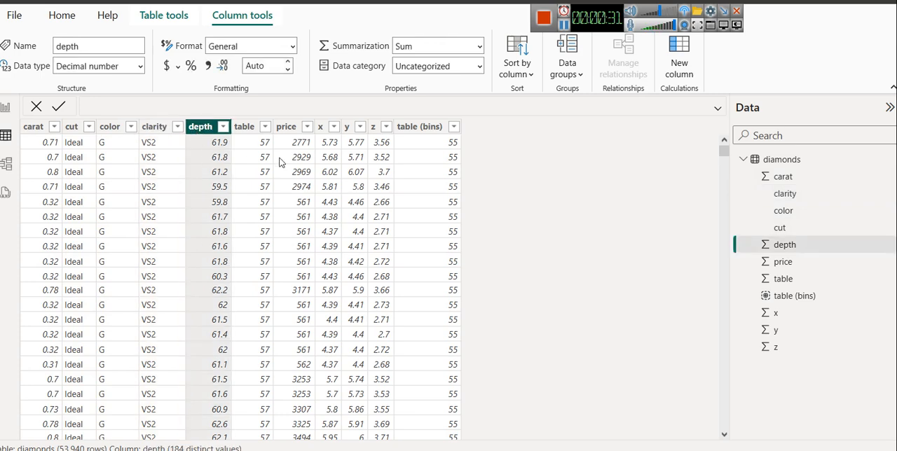
{"action": "left_click", "coordinate": [246, 131]}
{"action": "left_click", "coordinate": [293, 128]}
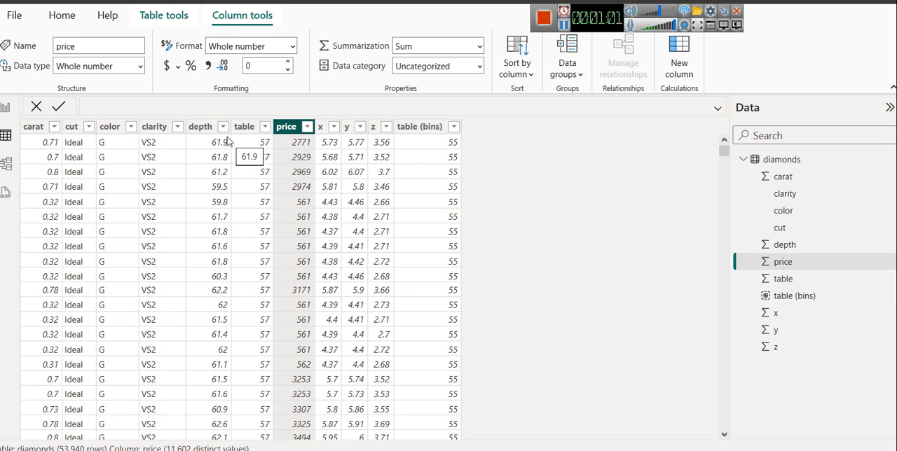
Step: Inspect the distinct values of the cut, color and clarity columns in their filter lists without applying any filter
{"action": "left_click", "coordinate": [89, 127]}
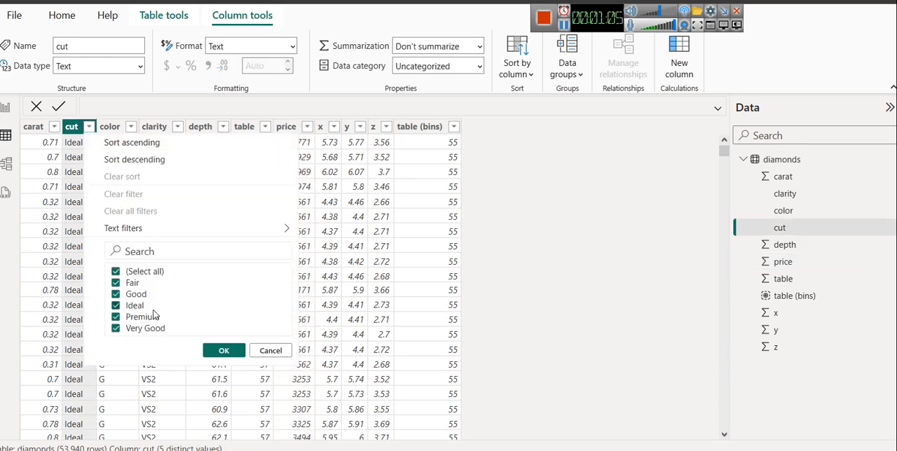
{"action": "left_click", "coordinate": [266, 352]}
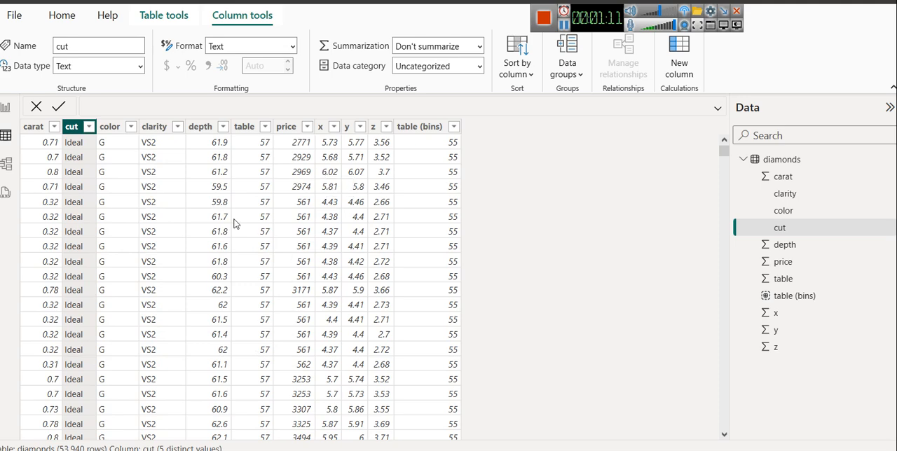
{"action": "left_click", "coordinate": [131, 128]}
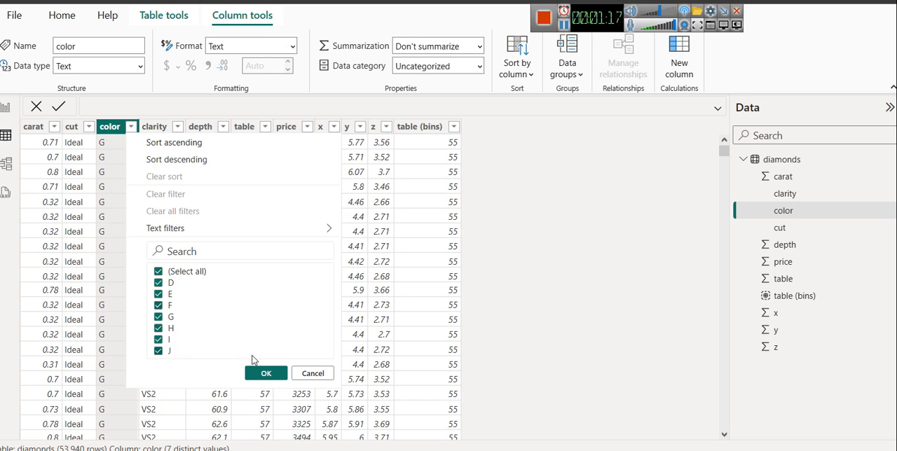
{"action": "left_click", "coordinate": [304, 377]}
{"action": "left_click", "coordinate": [177, 126]}
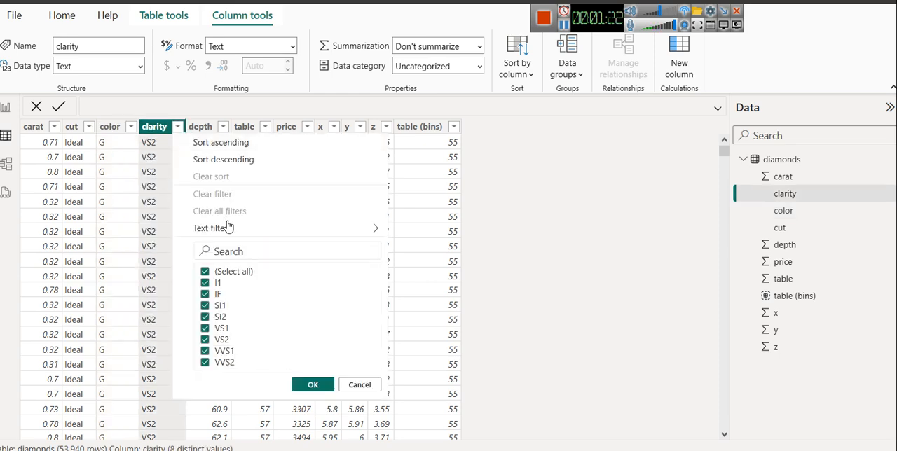
{"action": "left_click", "coordinate": [362, 384]}
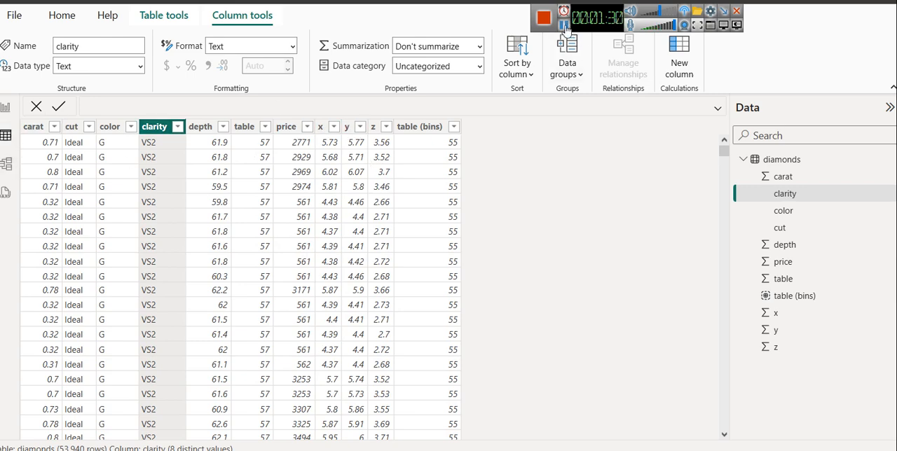
Step: Check the report, then review the diamonds table's cut, color, price and x columns and the categories listed for cut
{"action": "left_click", "coordinate": [6, 110]}
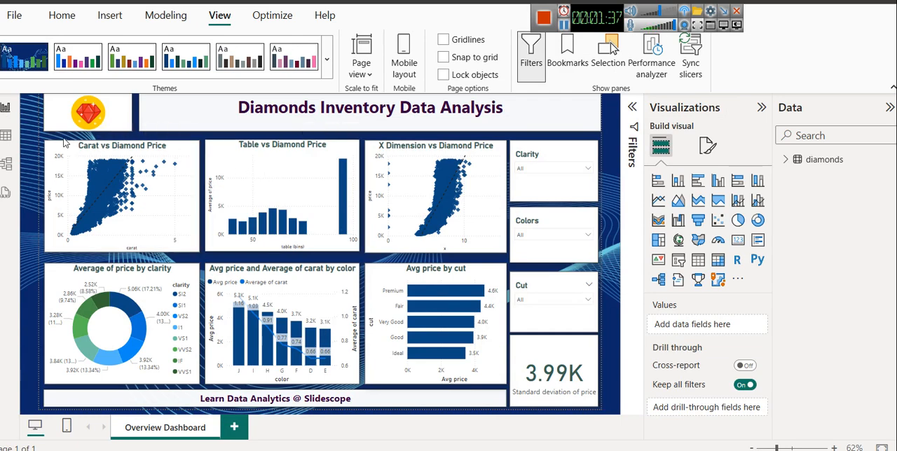
{"action": "left_click", "coordinate": [5, 135]}
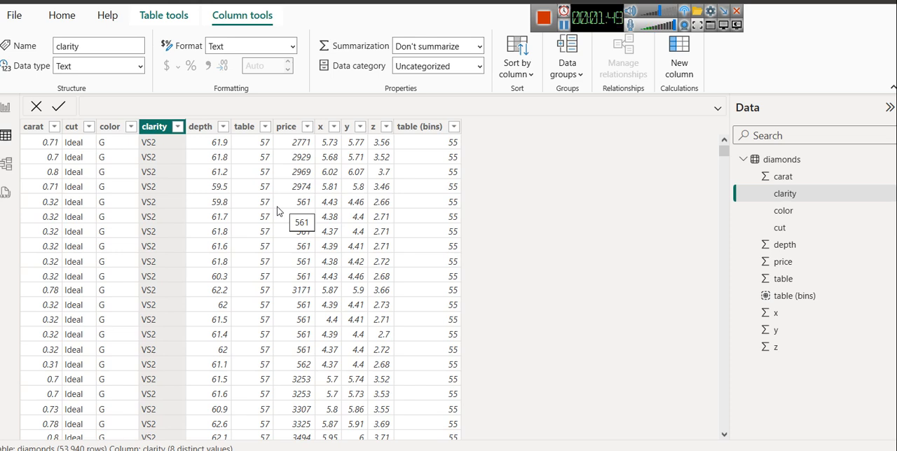
{"action": "left_click", "coordinate": [72, 129]}
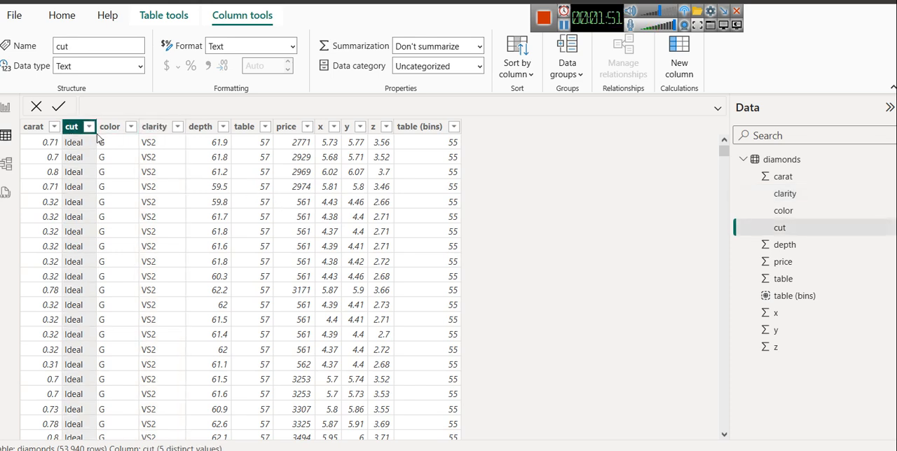
{"action": "left_click", "coordinate": [108, 131]}
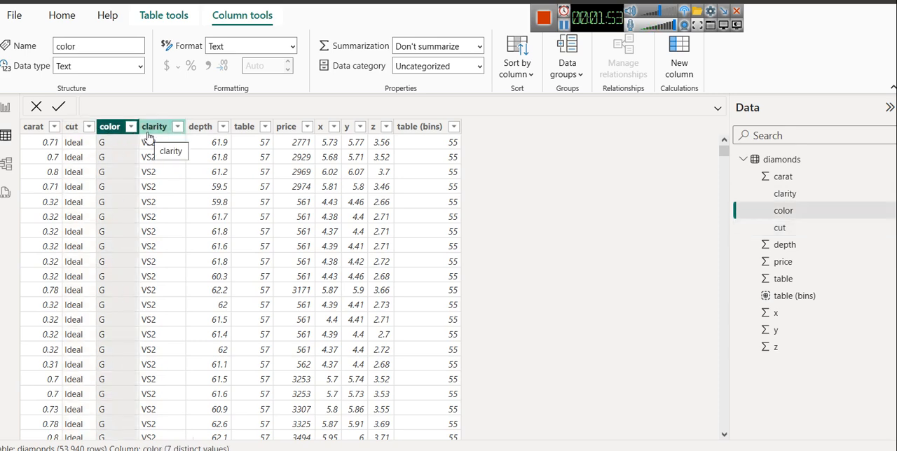
{"action": "left_click", "coordinate": [284, 129]}
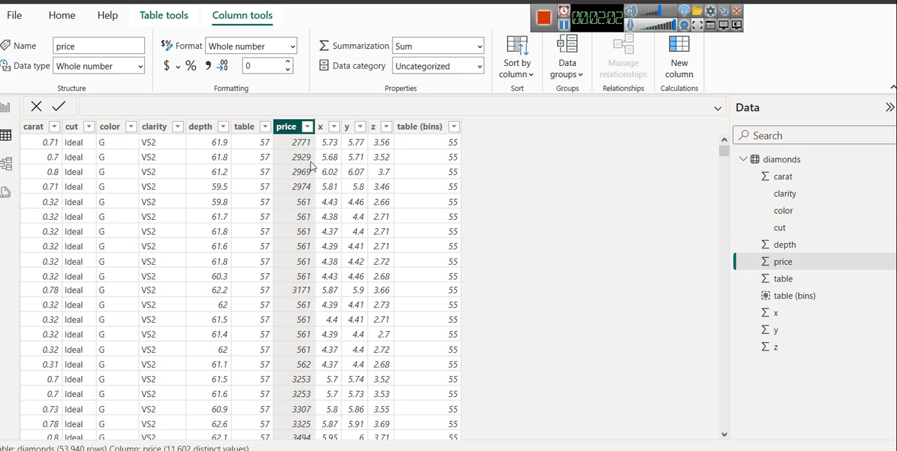
{"action": "left_click", "coordinate": [321, 129]}
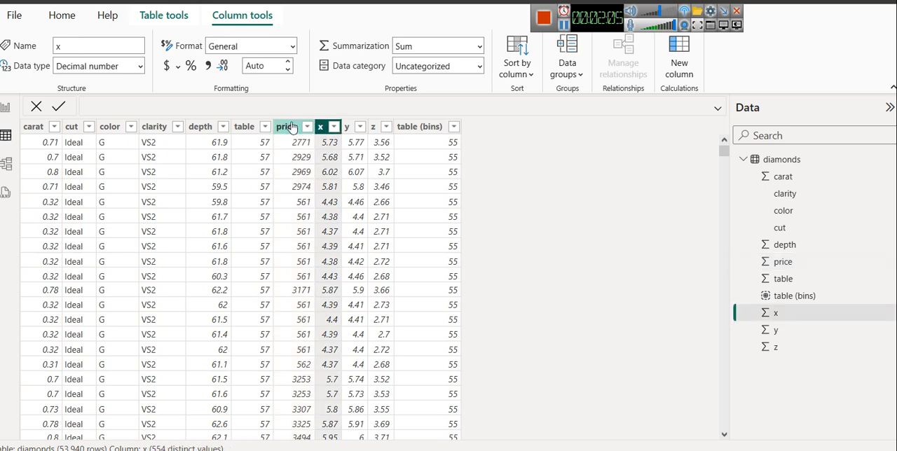
{"action": "left_click", "coordinate": [292, 128]}
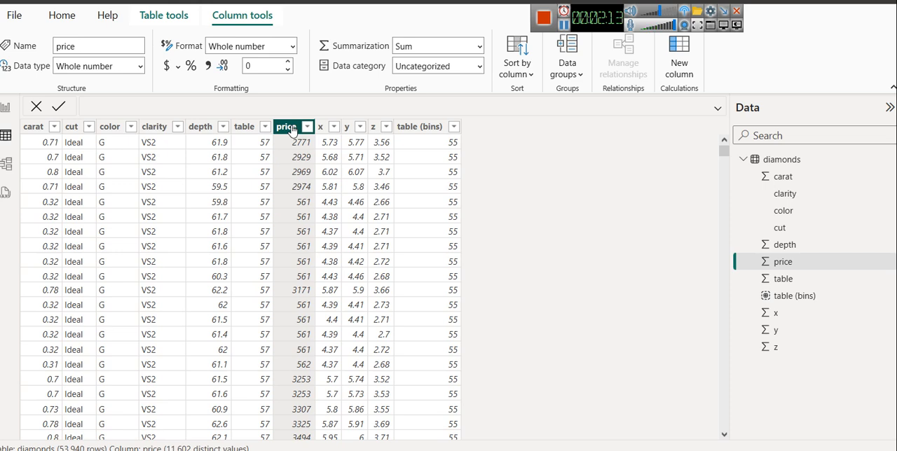
{"action": "left_click", "coordinate": [89, 126]}
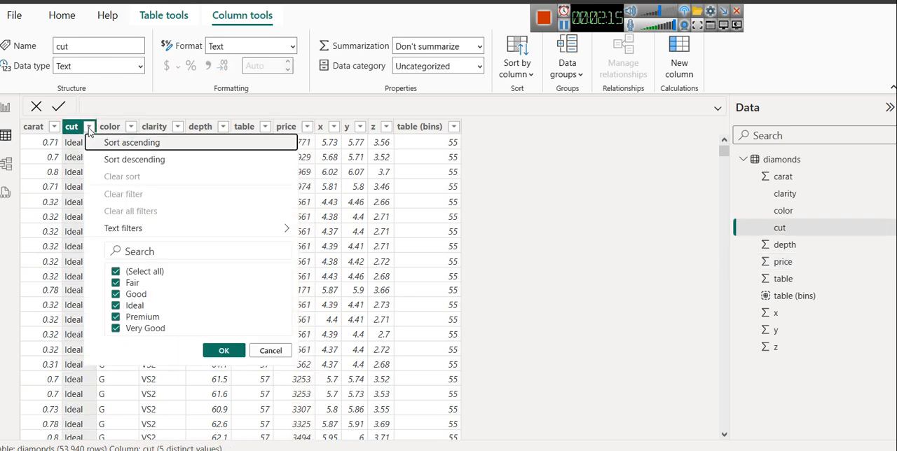
{"action": "left_click", "coordinate": [272, 351]}
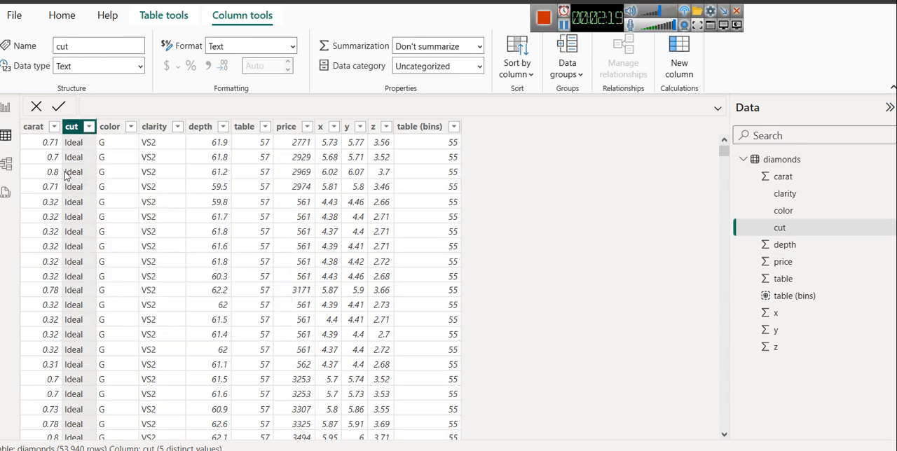
Step: Examine the fields behind the Carat vs Diamond Price scatter chart in the report and view the chart in focus mode
{"action": "left_click", "coordinate": [6, 107]}
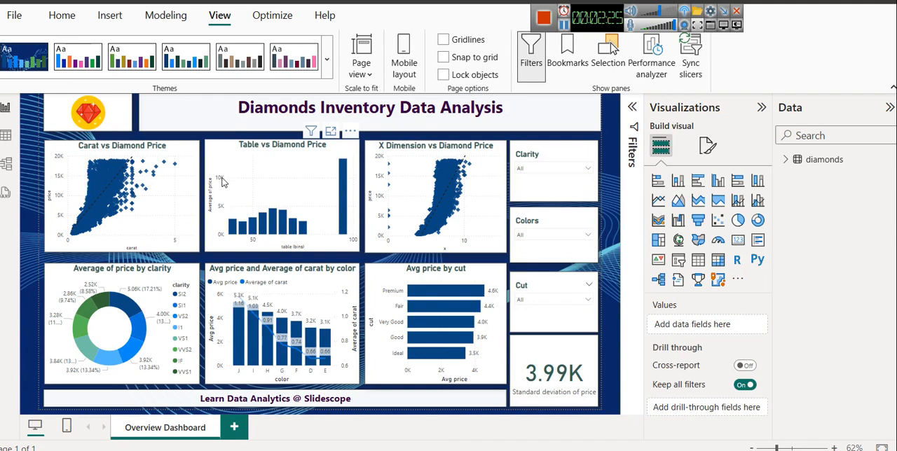
{"action": "left_click", "coordinate": [107, 147]}
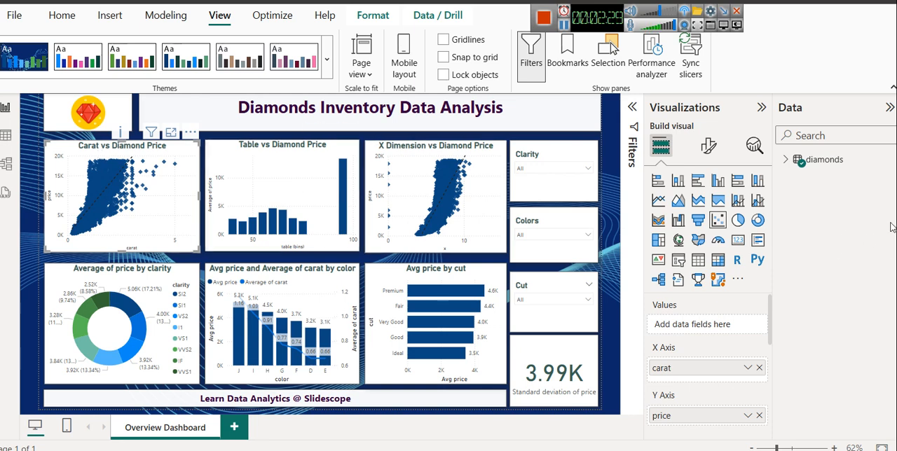
{"action": "left_click", "coordinate": [788, 160]}
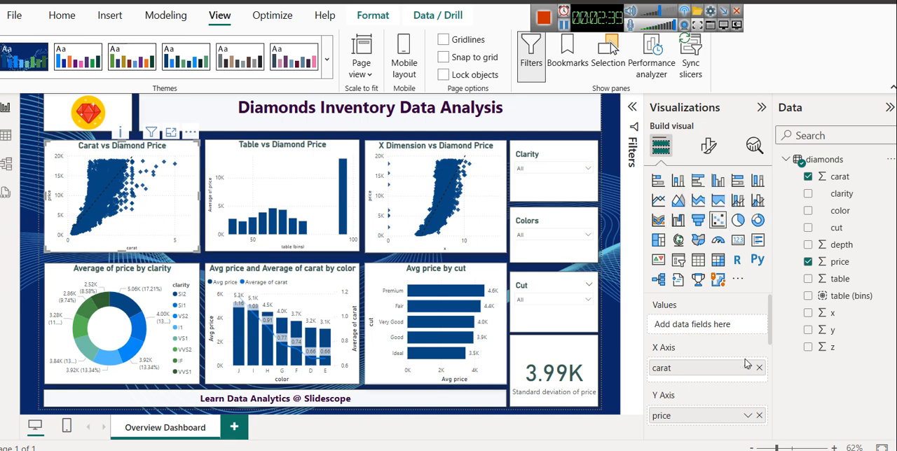
{"action": "scroll", "coordinate": [713, 360], "scroll_direction": "down", "scroll_amount": 2}
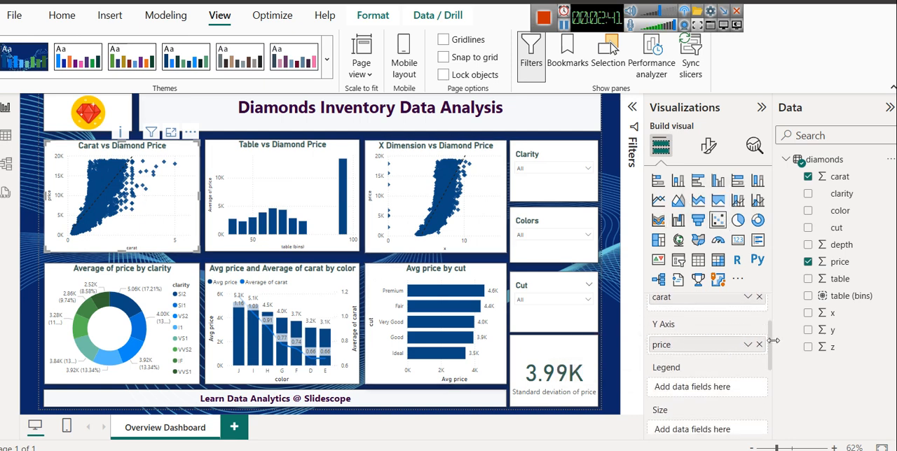
{"action": "scroll", "coordinate": [770, 343], "scroll_direction": "up", "scroll_amount": 1}
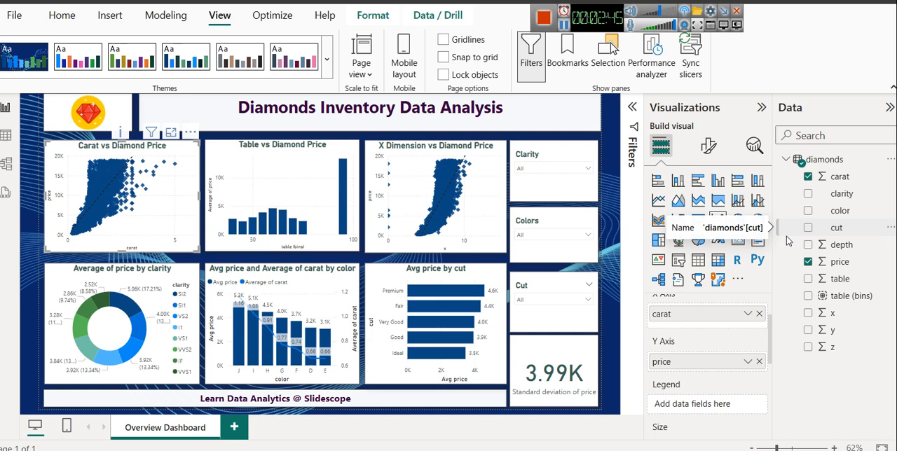
{"action": "left_click", "coordinate": [171, 133]}
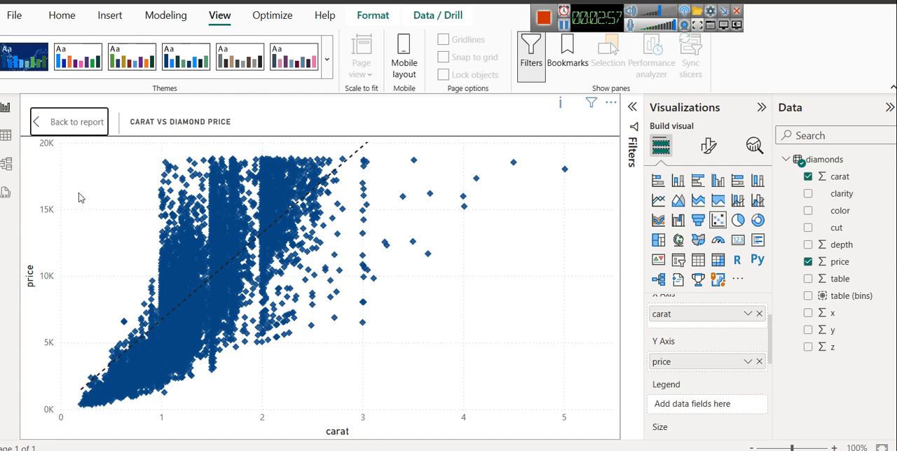
{"action": "left_click", "coordinate": [76, 122]}
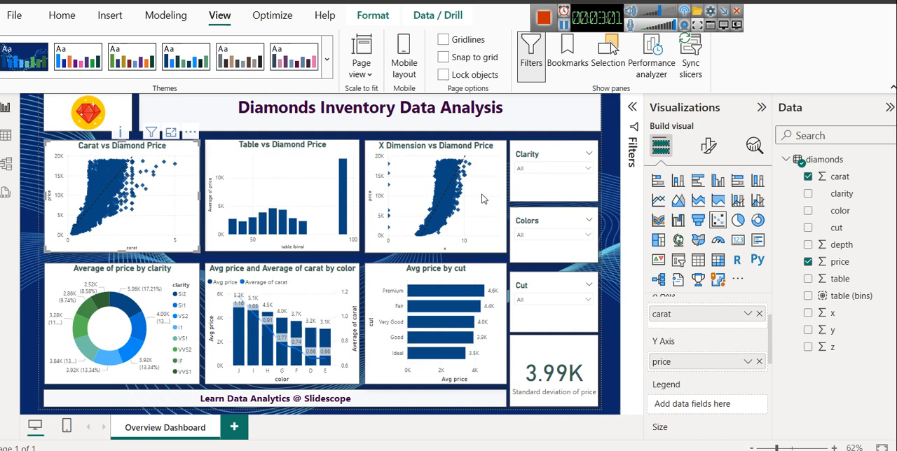
Step: Change the Carat vs Diamond Price chart's trend line color to light green and check it in focus mode
{"action": "left_click", "coordinate": [754, 147]}
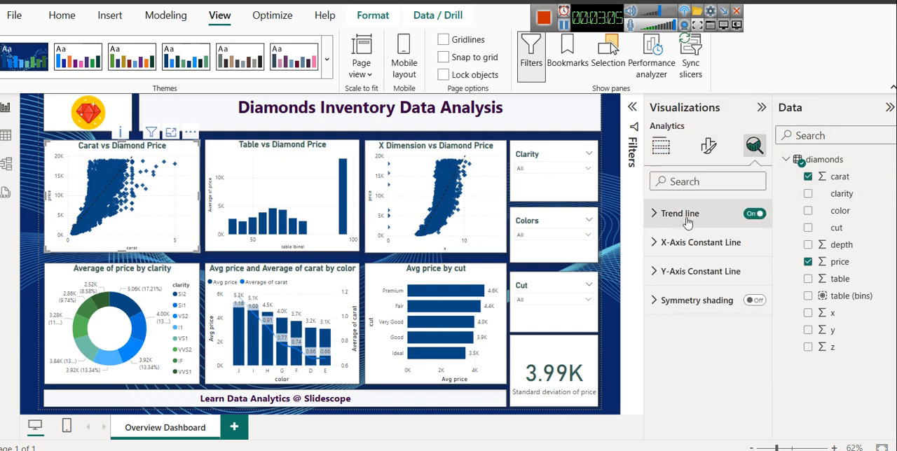
{"action": "left_click", "coordinate": [751, 218]}
{"action": "left_click", "coordinate": [750, 218]}
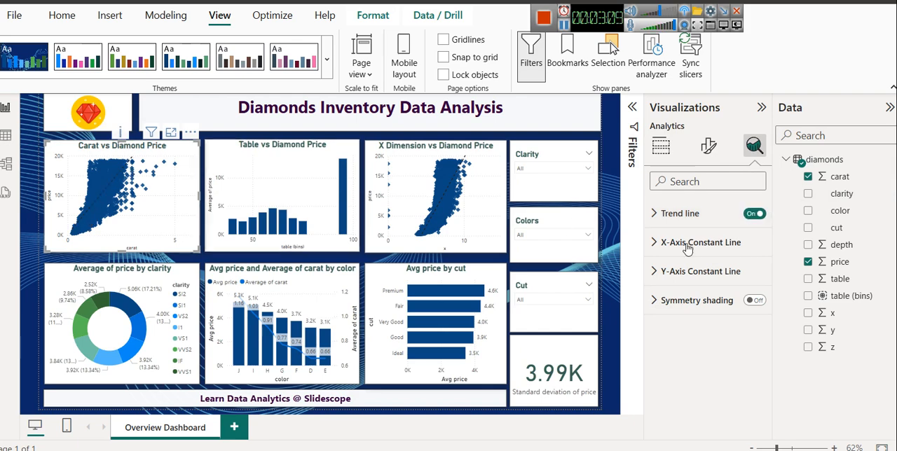
{"action": "left_click", "coordinate": [683, 214]}
{"action": "left_click", "coordinate": [683, 261]}
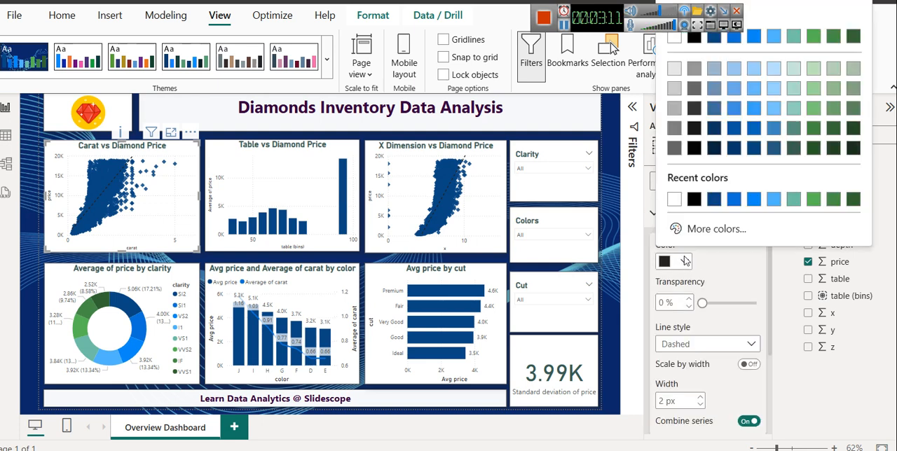
{"action": "left_click", "coordinate": [811, 70]}
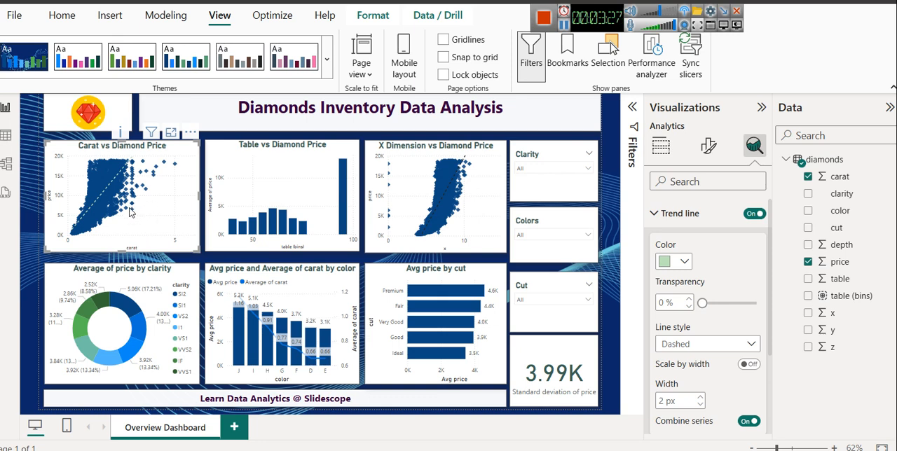
{"action": "left_click", "coordinate": [171, 135]}
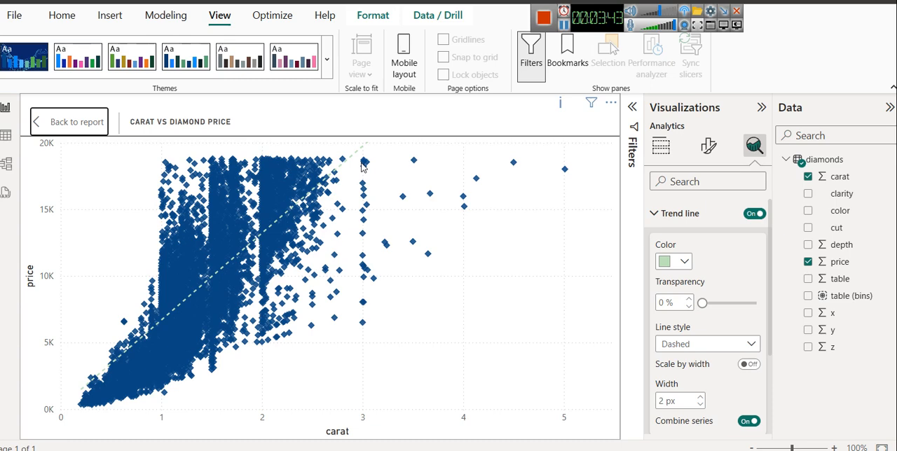
{"action": "left_click", "coordinate": [77, 122]}
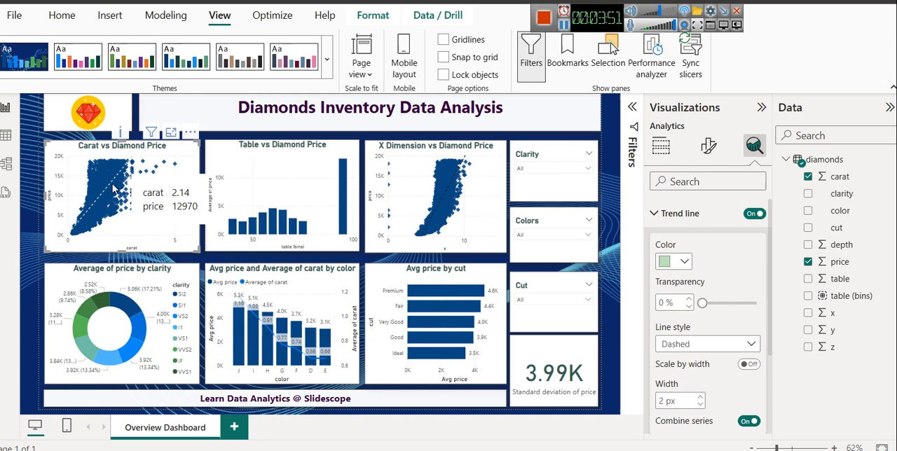
Step: Review the scatter chart's axis fields and add a new blank page to the report
{"action": "left_click", "coordinate": [662, 147]}
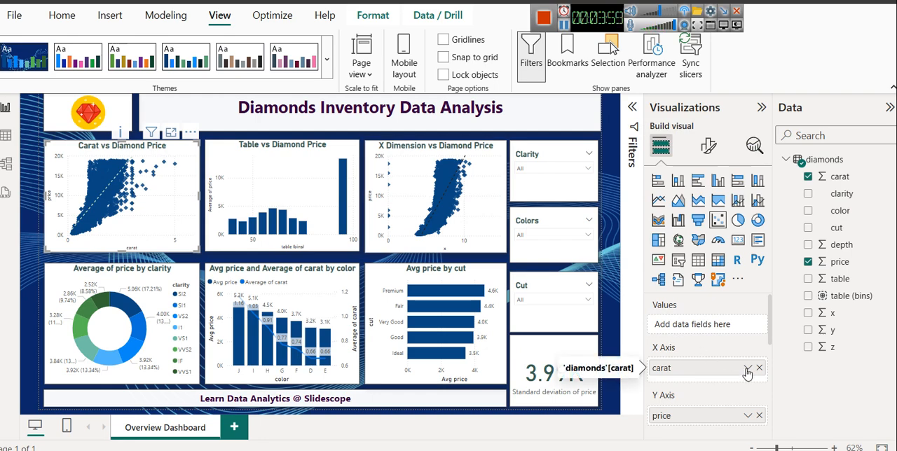
{"action": "left_click", "coordinate": [234, 428]}
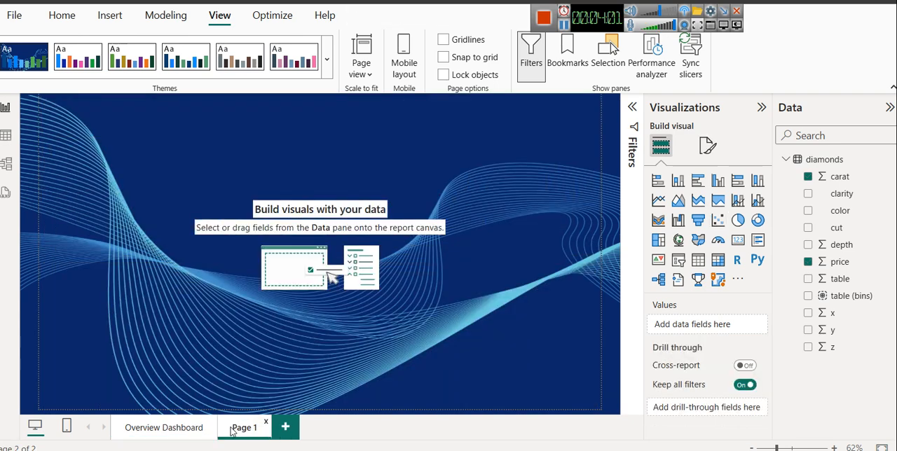
Step: Add a scatter chart to Page 1 with carat on the X axis and price on the Y axis
{"action": "left_click", "coordinate": [718, 222]}
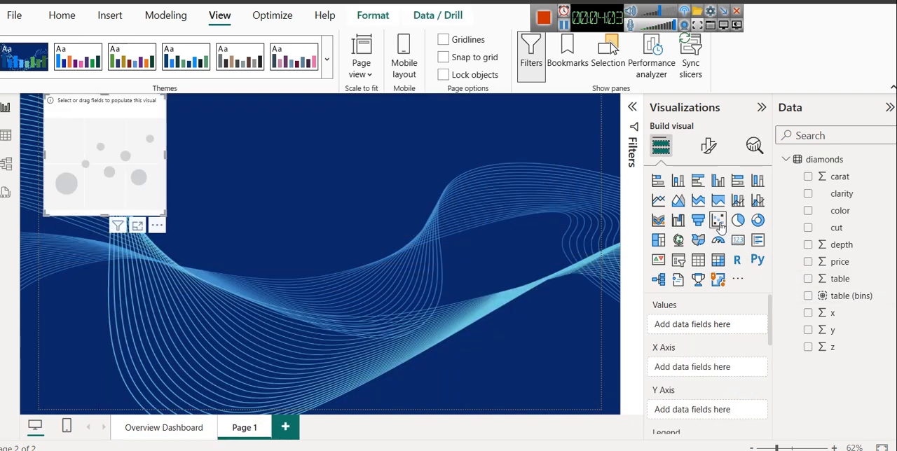
{"action": "left_click_drag", "start_coordinate": [149, 191], "coordinate": [164, 202]}
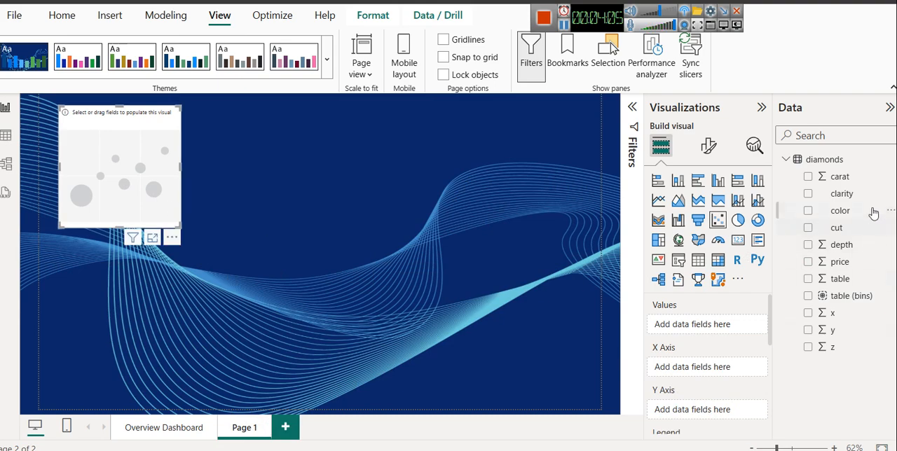
{"action": "left_click_drag", "start_coordinate": [842, 192], "coordinate": [677, 366]}
{"action": "left_click_drag", "start_coordinate": [838, 178], "coordinate": [701, 370]}
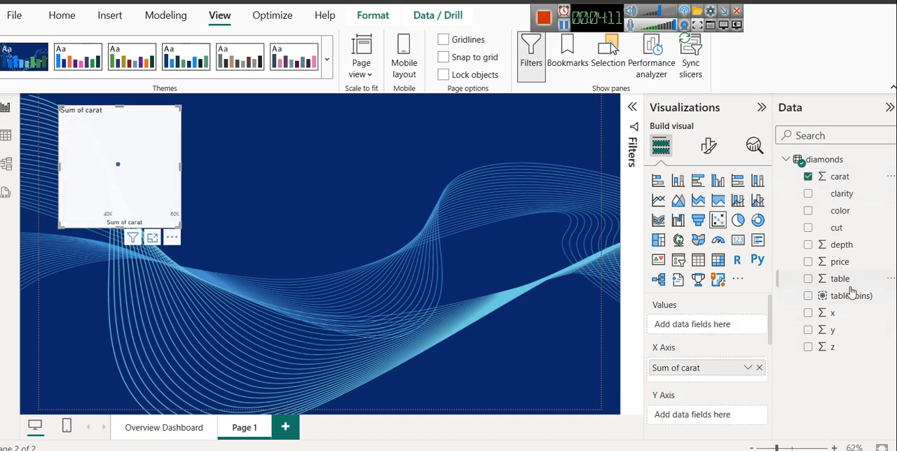
{"action": "left_click_drag", "start_coordinate": [854, 266], "coordinate": [709, 415]}
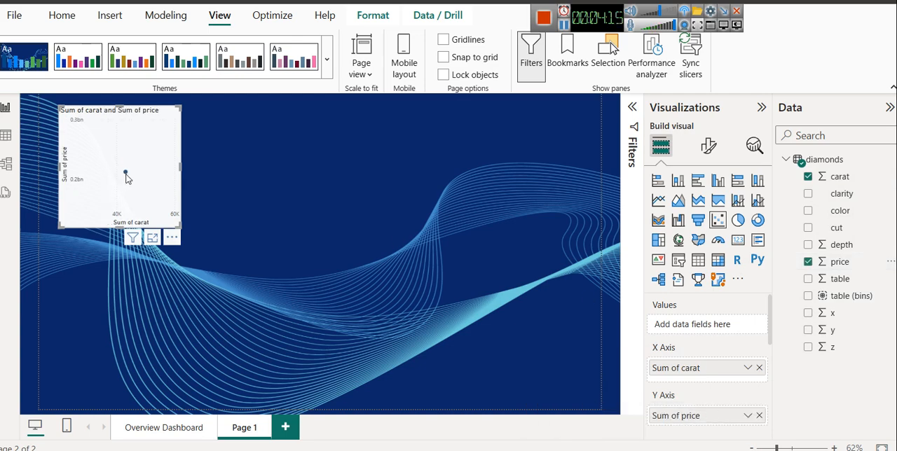
Step: Set both the carat and price axis fields of the scatter chart to Don't summarize
{"action": "mouse_move", "coordinate": [126, 178]}
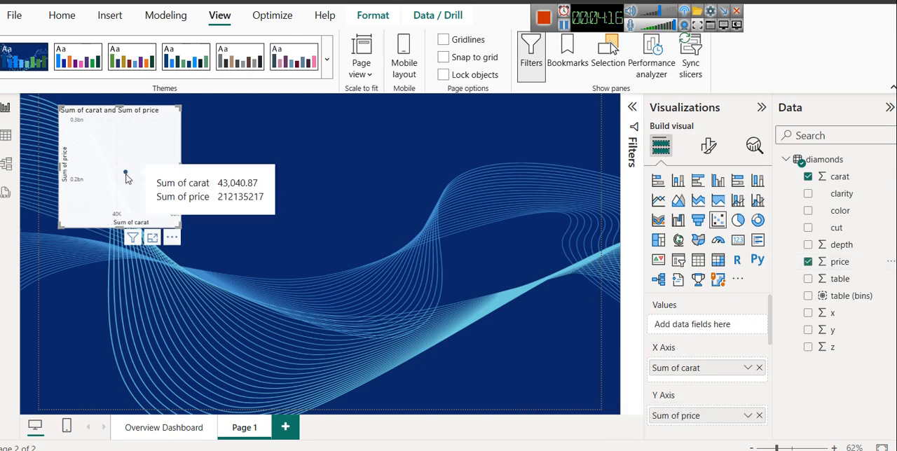
{"action": "left_click", "coordinate": [747, 368]}
{"action": "left_click", "coordinate": [788, 174]}
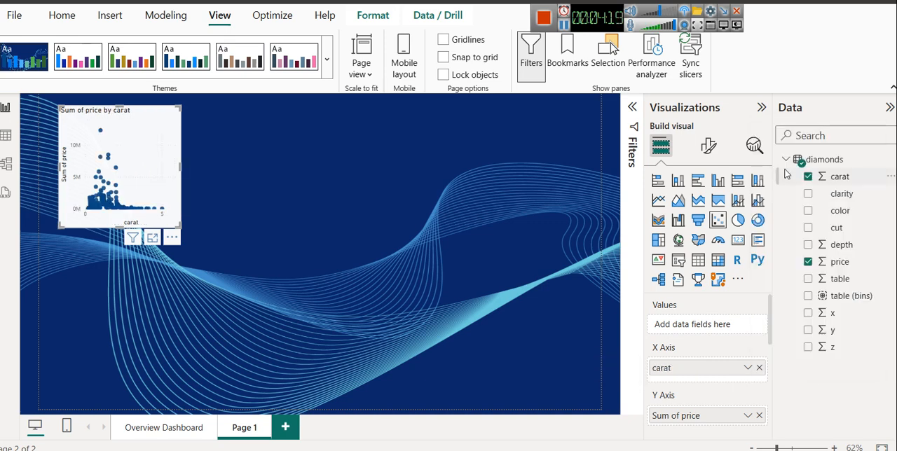
{"action": "scroll", "coordinate": [708, 351], "scroll_direction": "down", "scroll_amount": 2}
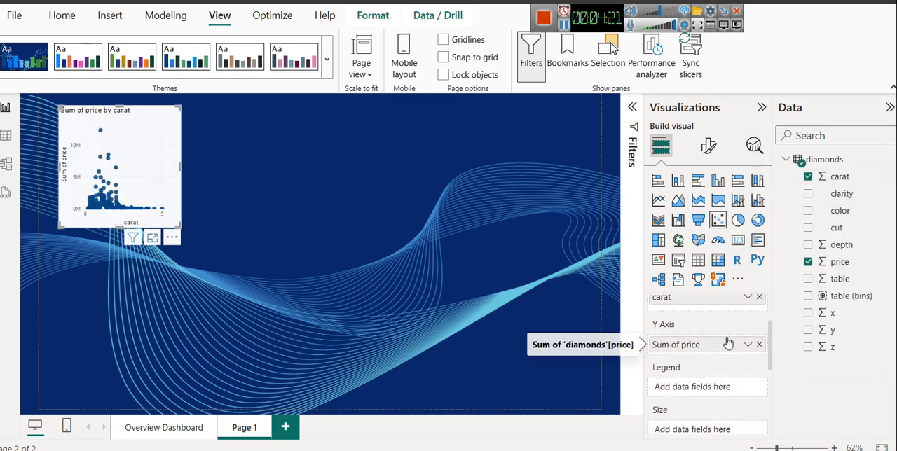
{"action": "left_click", "coordinate": [747, 344]}
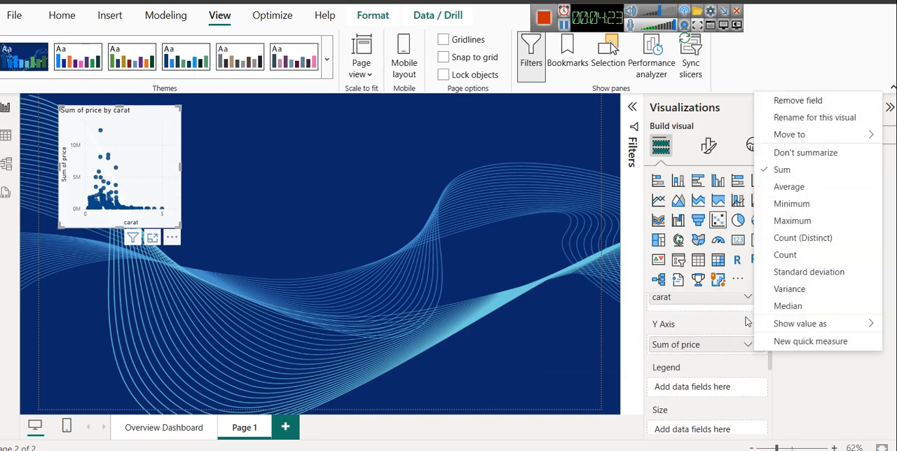
{"action": "left_click", "coordinate": [792, 154]}
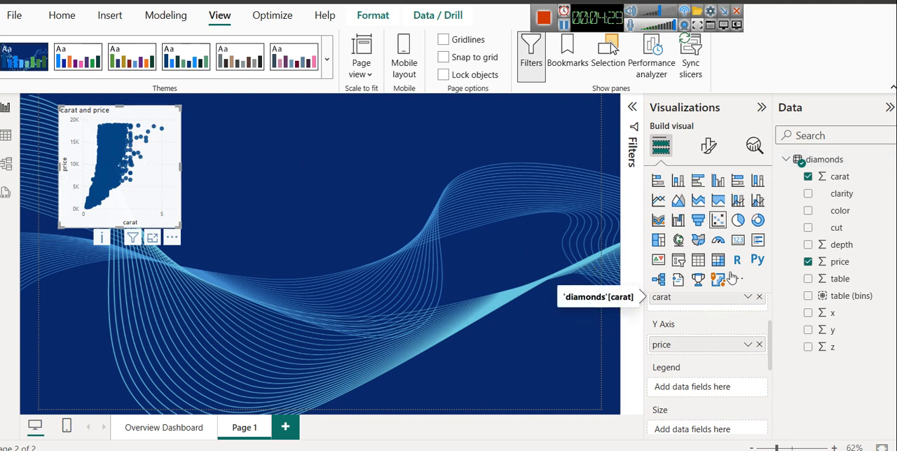
Step: Turn on the scatter chart's trend line in light blue and shorten the chart by lowering its upper edge
{"action": "left_click", "coordinate": [754, 145]}
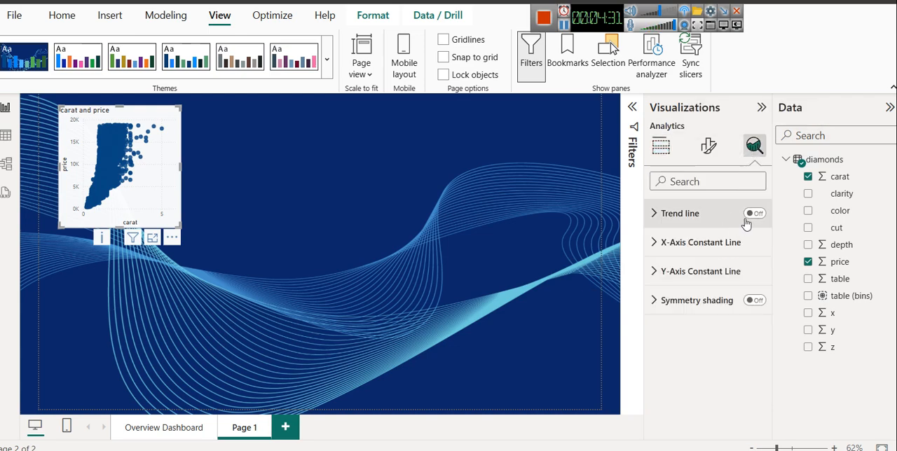
{"action": "left_click", "coordinate": [752, 213]}
{"action": "left_click", "coordinate": [670, 217]}
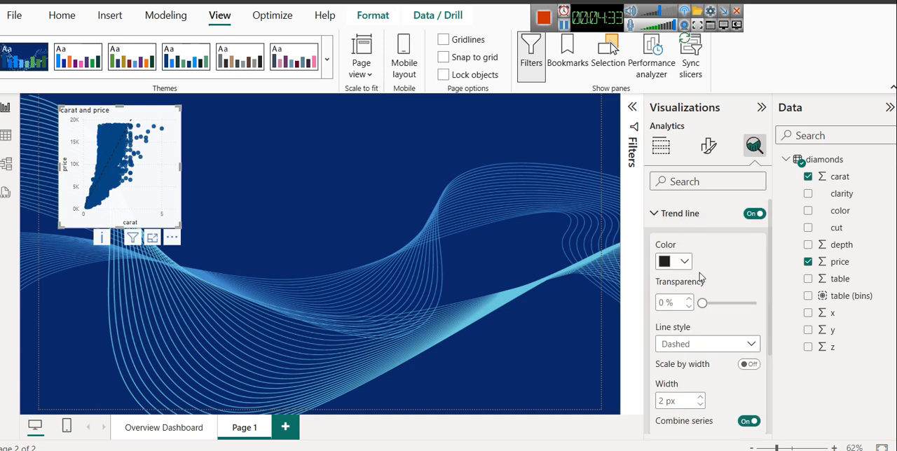
{"action": "left_click", "coordinate": [680, 262]}
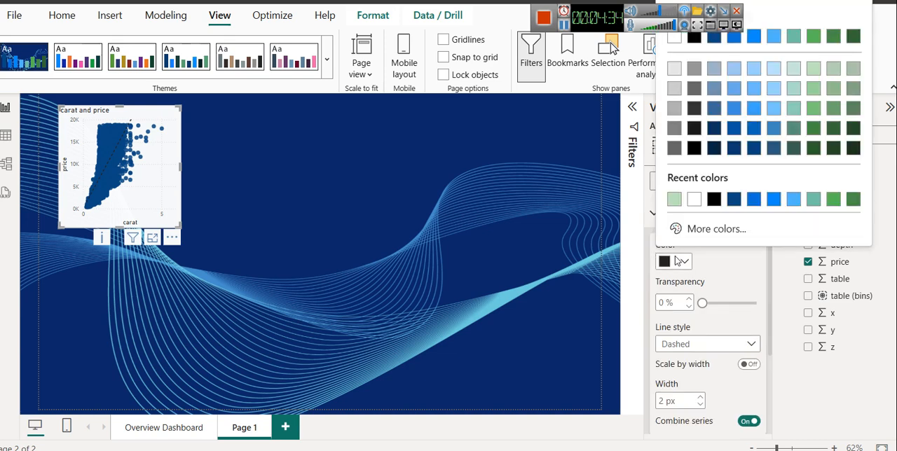
{"action": "left_click", "coordinate": [790, 202]}
{"action": "left_click", "coordinate": [350, 230]}
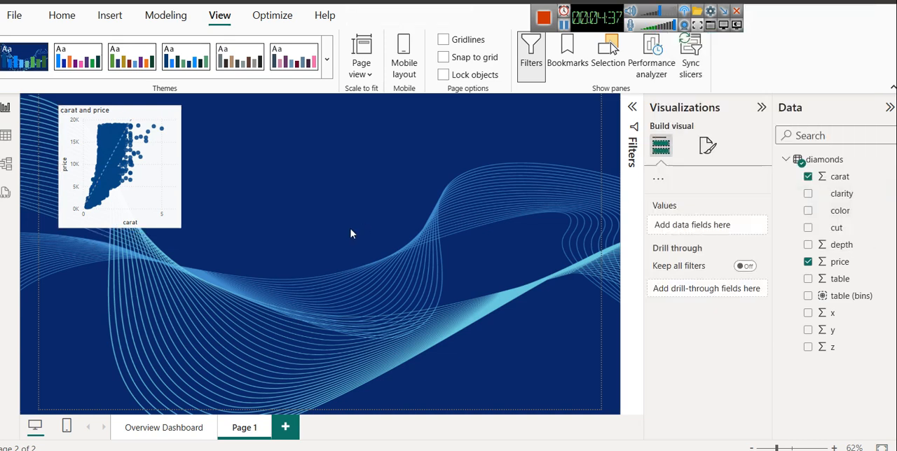
{"action": "left_click_drag", "start_coordinate": [120, 110], "coordinate": [120, 137]}
{"action": "left_click", "coordinate": [257, 196]}
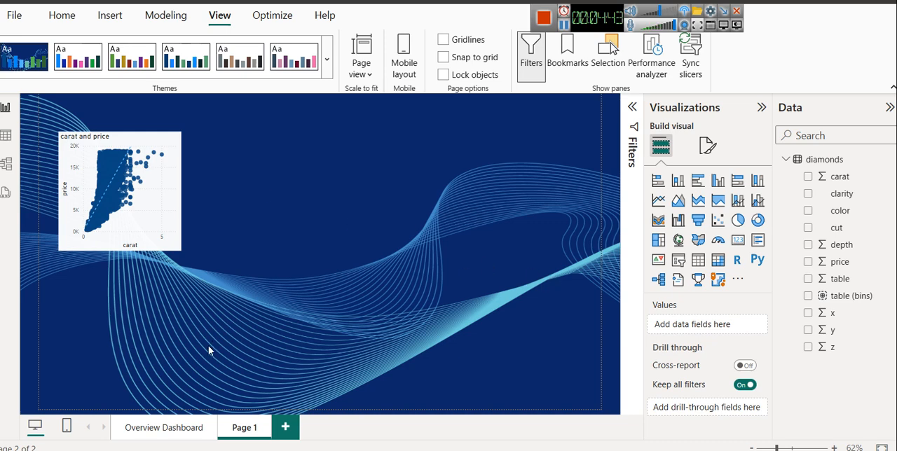
Step: Check the Overview Dashboard, review the diamonds data's table column, and read the Google results for "table in diamond"
{"action": "left_click", "coordinate": [173, 424]}
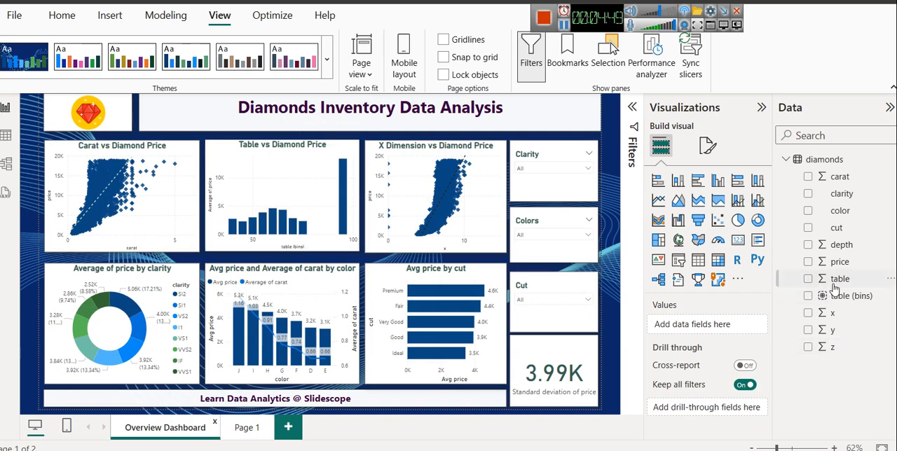
{"action": "left_click", "coordinate": [6, 133]}
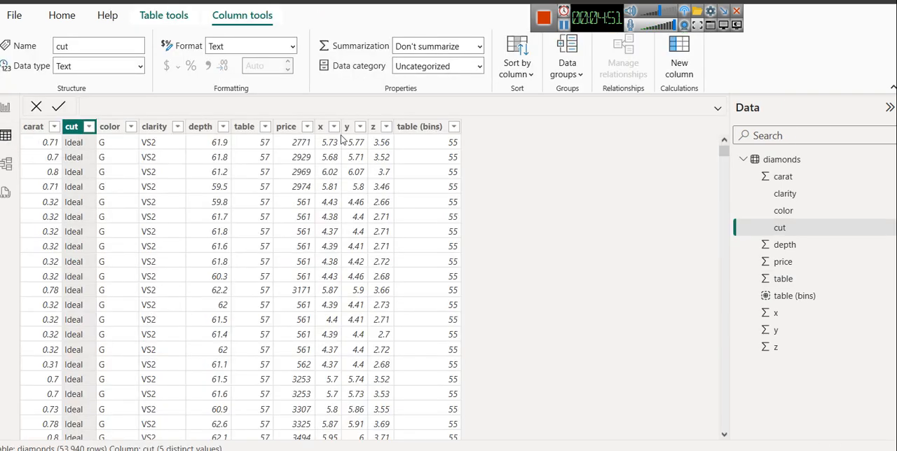
{"action": "left_click", "coordinate": [241, 133]}
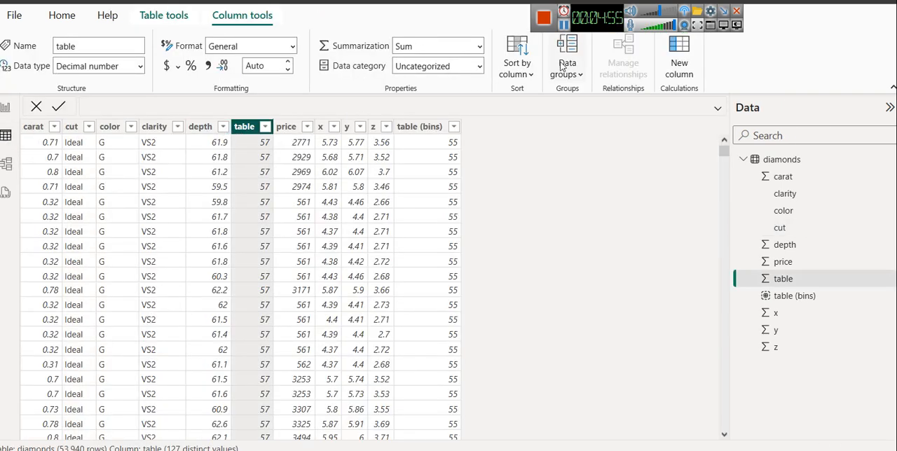
{"action": "left_click", "coordinate": [564, 26]}
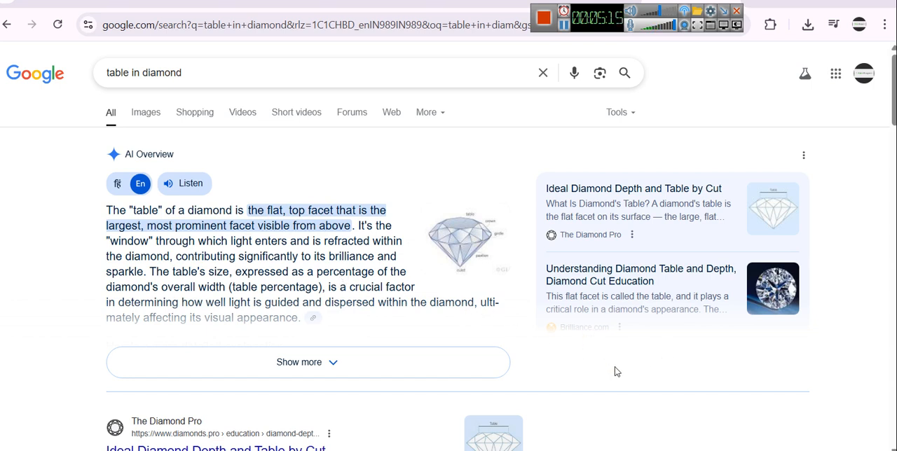
{"action": "left_click", "coordinate": [546, 413]}
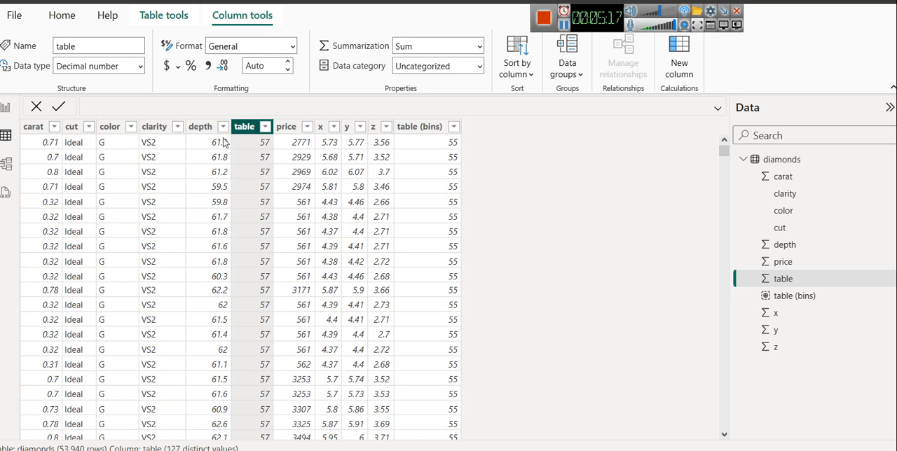
Step: Examine the range of values listed for the table column, then return to the report
{"action": "left_click", "coordinate": [265, 127]}
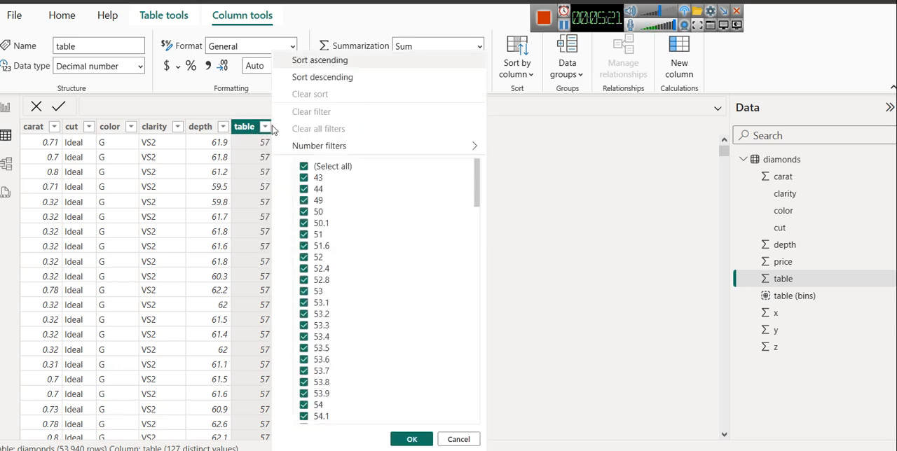
{"action": "scroll", "coordinate": [376, 201], "scroll_direction": "down", "scroll_amount": 10}
{"action": "scroll", "coordinate": [377, 200], "scroll_direction": "down", "scroll_amount": 5}
{"action": "scroll", "coordinate": [374, 198], "scroll_direction": "up", "scroll_amount": 15}
{"action": "left_click", "coordinate": [5, 108]}
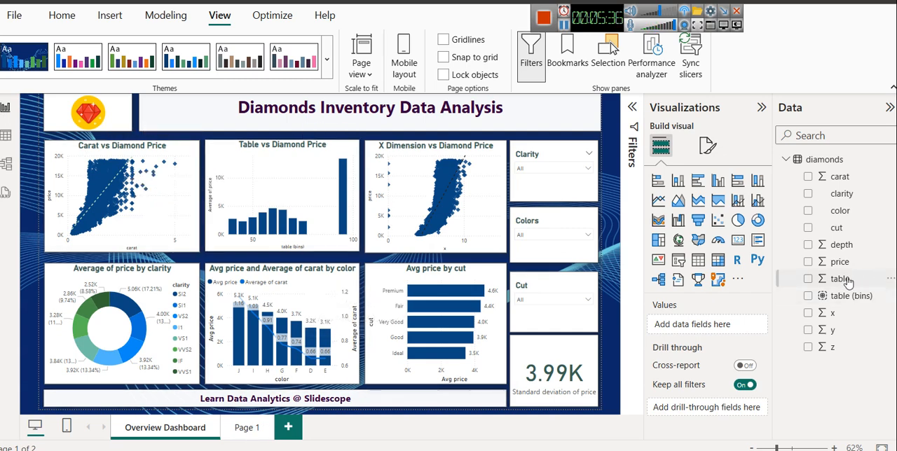
Step: Create a new group on the table field using the Number of bins type with a bin count of 10
{"action": "left_click", "coordinate": [891, 280]}
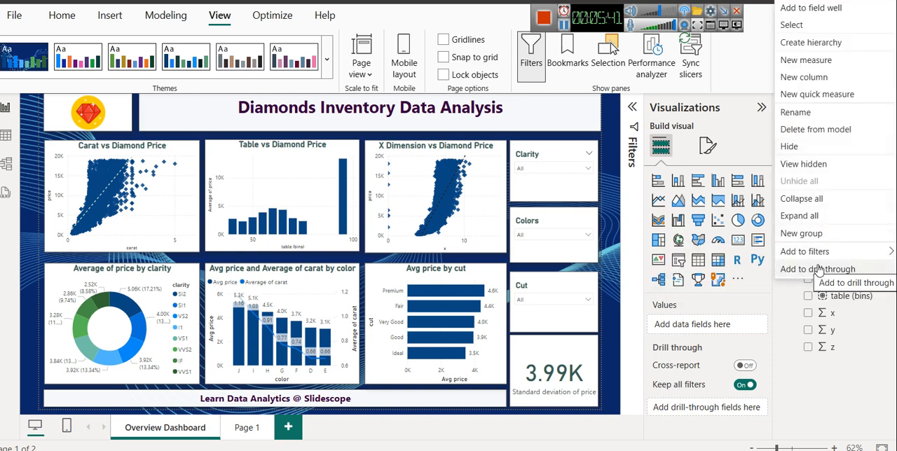
{"action": "left_click", "coordinate": [802, 234]}
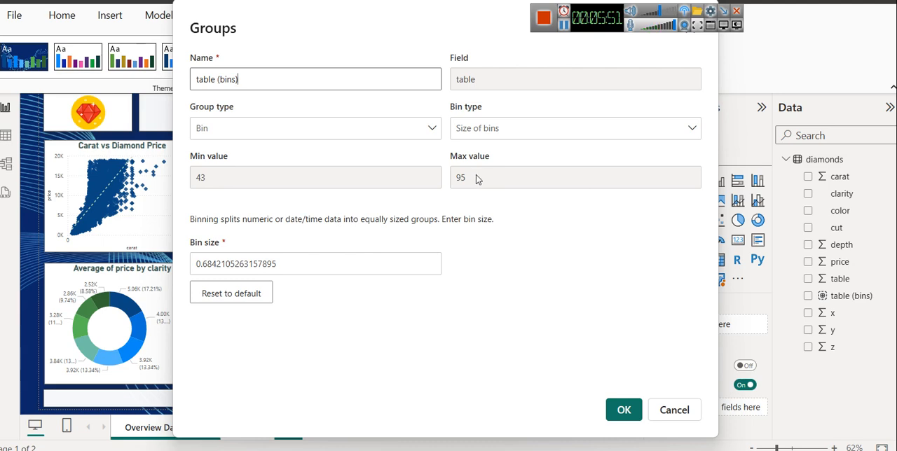
{"action": "left_click", "coordinate": [500, 133]}
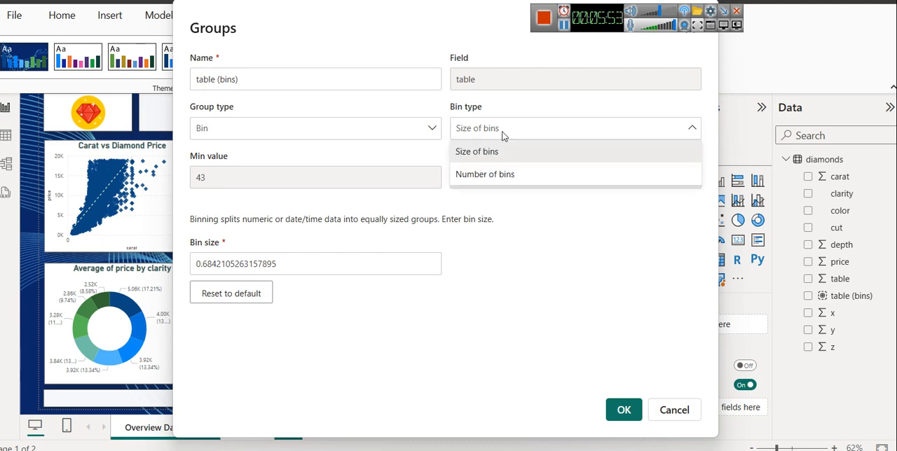
{"action": "left_click", "coordinate": [504, 177]}
{"action": "double_click", "coordinate": [330, 254]}
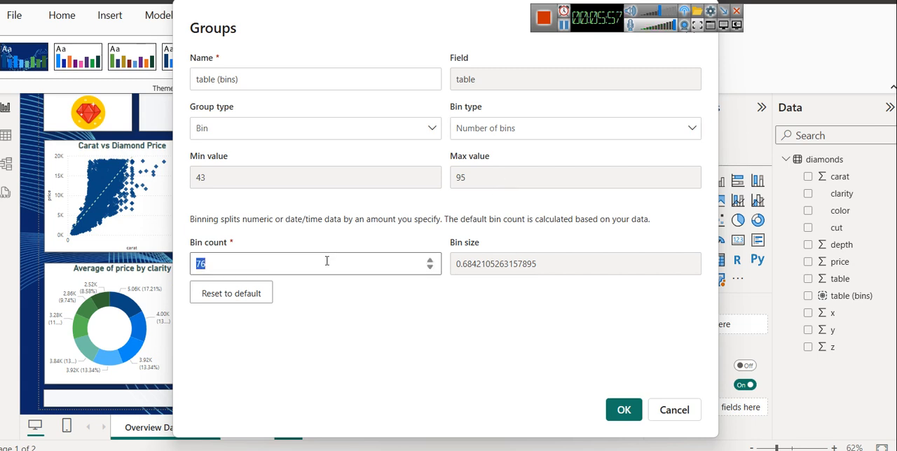
{"action": "type", "text": "10"}
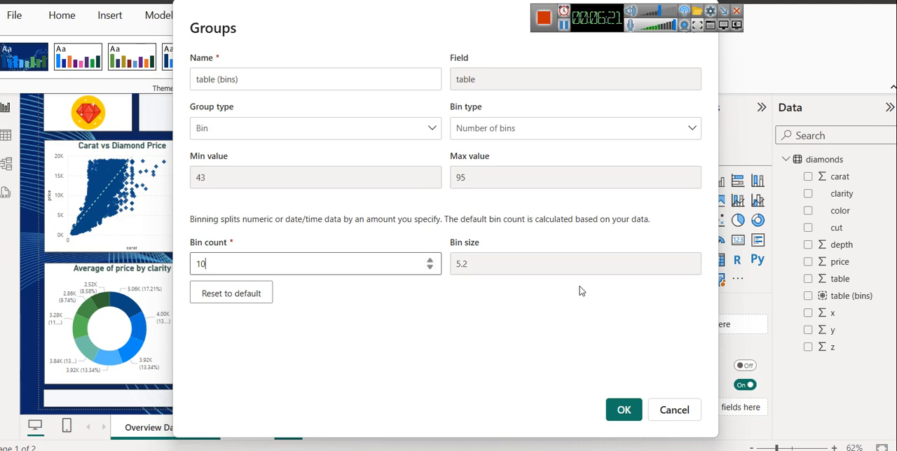
{"action": "left_click", "coordinate": [623, 409]}
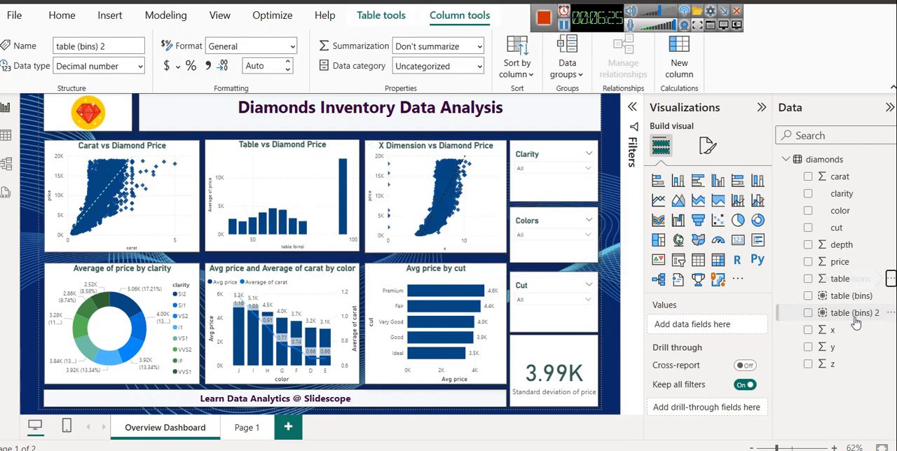
Step: Add a stacked column chart to Page 1, place it beside the scatter chart and widen it slightly
{"action": "left_click", "coordinate": [245, 429]}
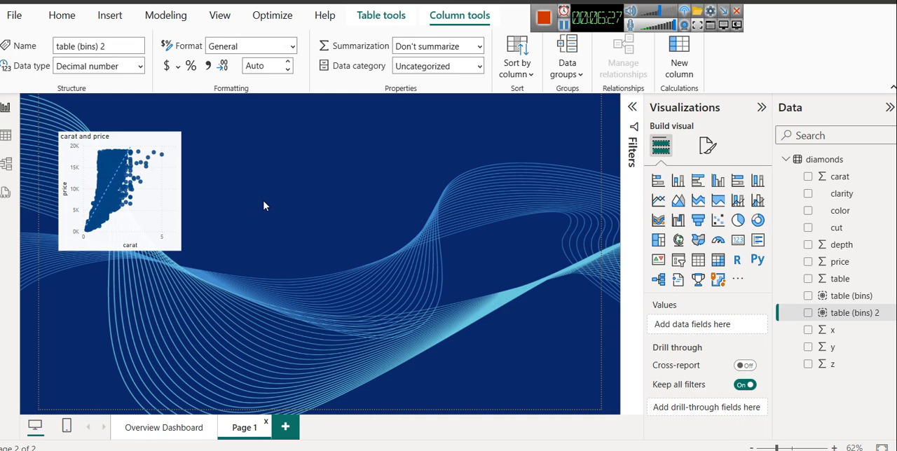
{"action": "left_click", "coordinate": [677, 180]}
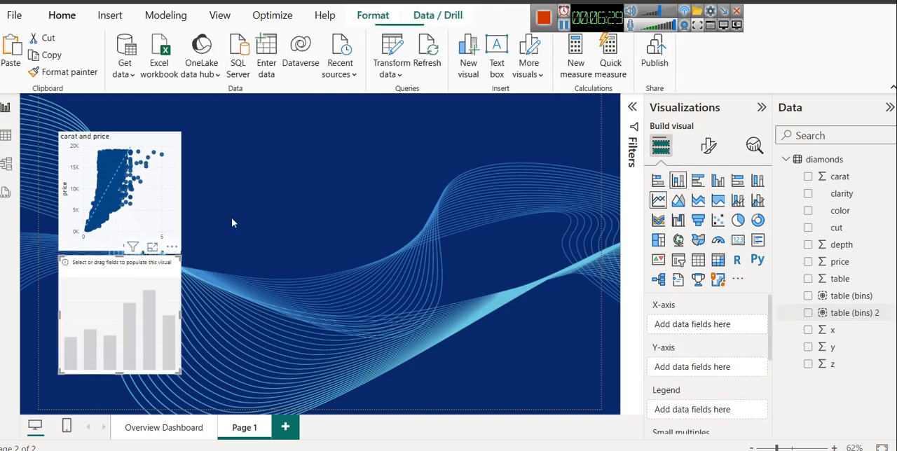
{"action": "left_click_drag", "start_coordinate": [140, 294], "coordinate": [277, 176]}
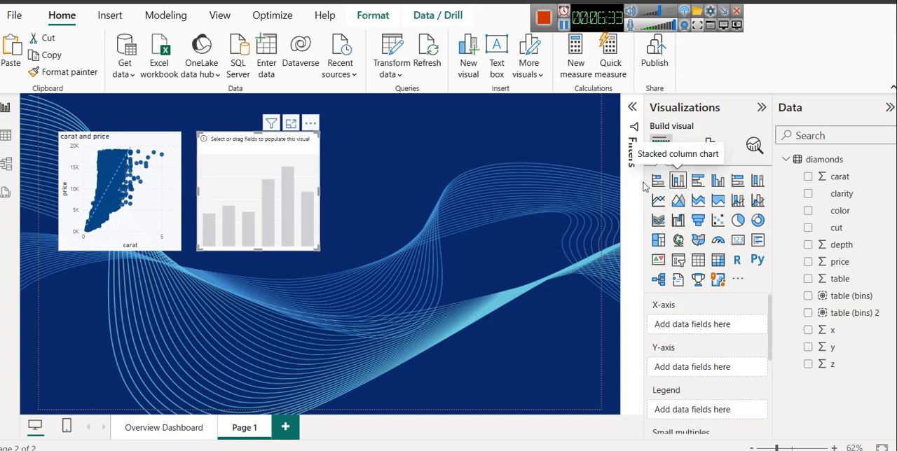
{"action": "left_click_drag", "start_coordinate": [318, 189], "coordinate": [336, 190]}
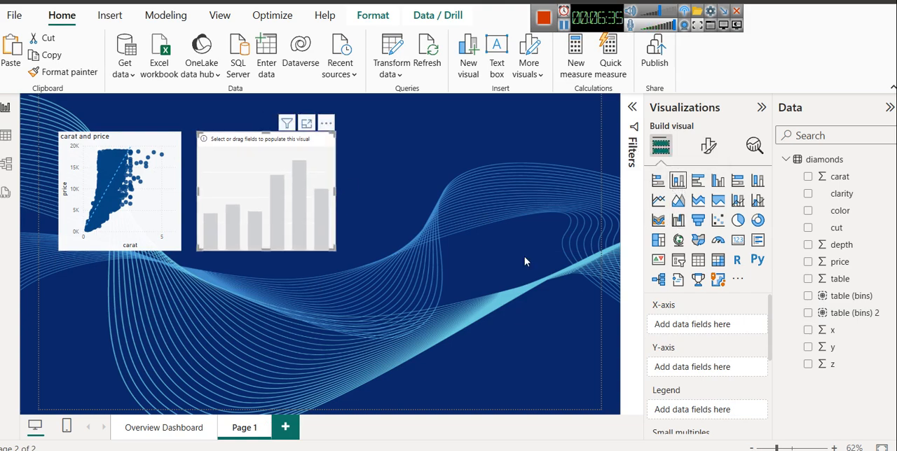
Step: Plot the average of price by table (bins) 2 in the column chart and inspect it in focus mode
{"action": "left_click_drag", "start_coordinate": [849, 317], "coordinate": [697, 332]}
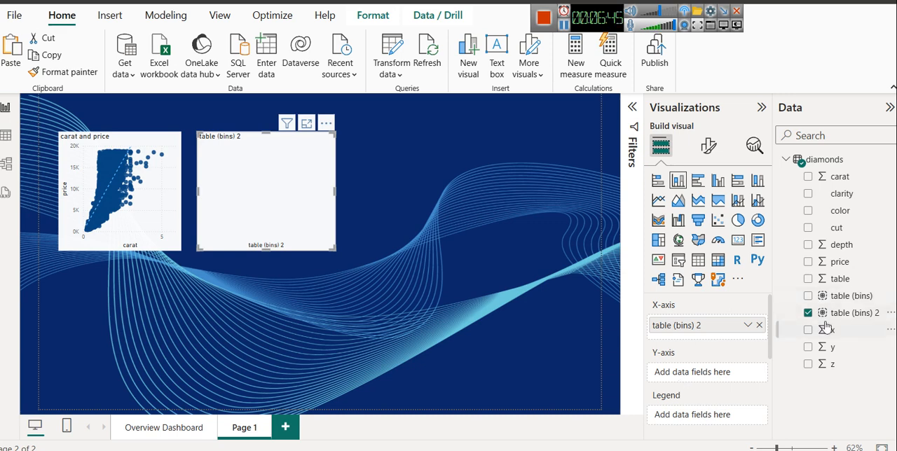
{"action": "mouse_move", "coordinate": [853, 265]}
{"action": "left_mouse_down"}
{"action": "mouse_move", "coordinate": [795, 341]}
{"action": "mouse_move", "coordinate": [740, 376]}
{"action": "left_mouse_up"}
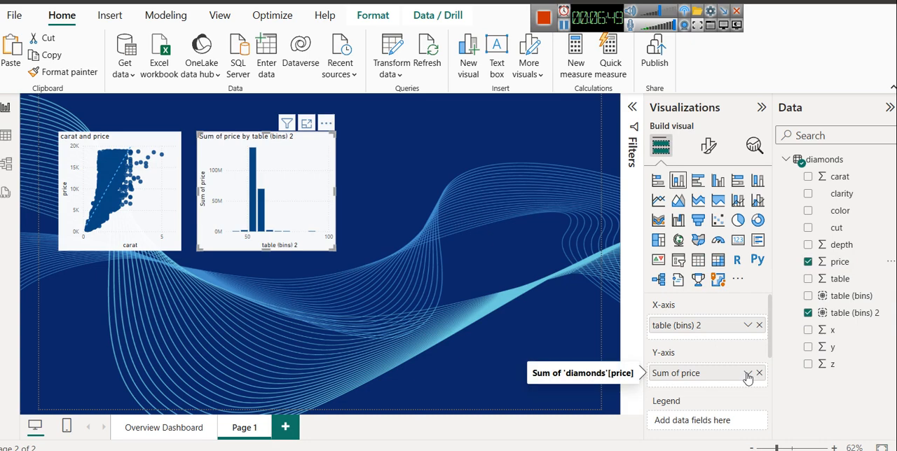
{"action": "left_click", "coordinate": [748, 375]}
{"action": "left_click", "coordinate": [788, 217]}
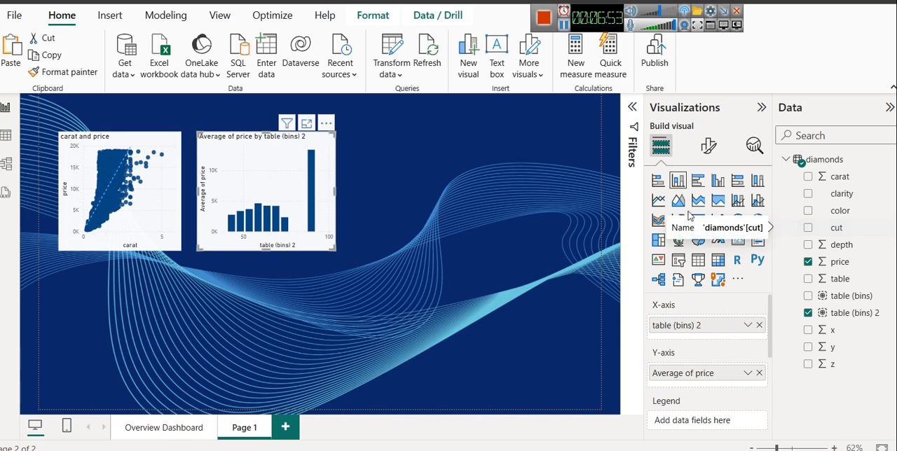
{"action": "left_click", "coordinate": [307, 124]}
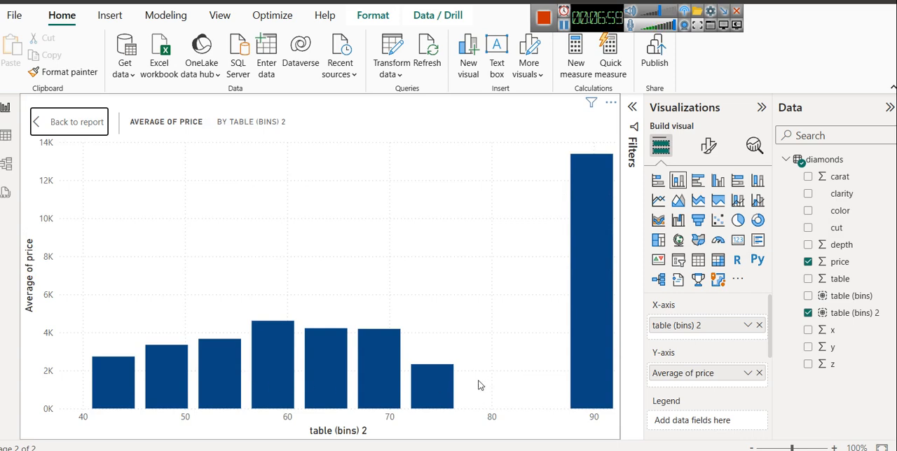
{"action": "mouse_move", "coordinate": [580, 379]}
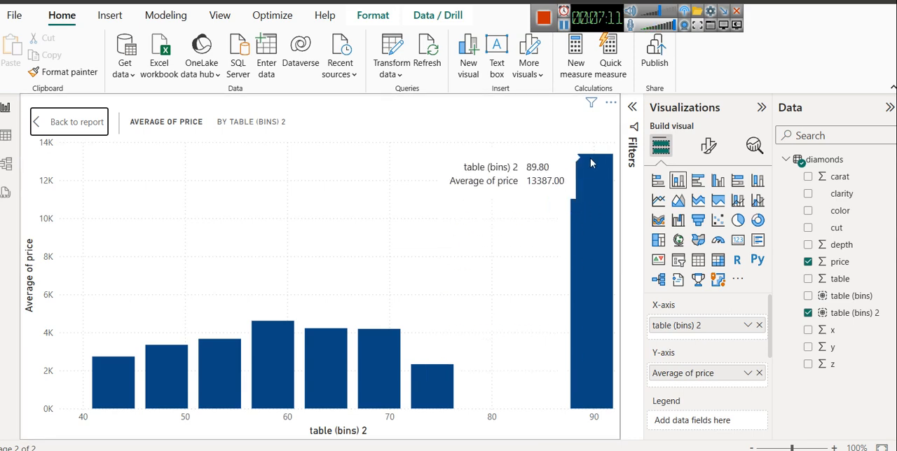
Step: Return from focus mode and add color as the legend of the Table vs Diamond Price chart on the Overview Dashboard
{"action": "mouse_move", "coordinate": [274, 345]}
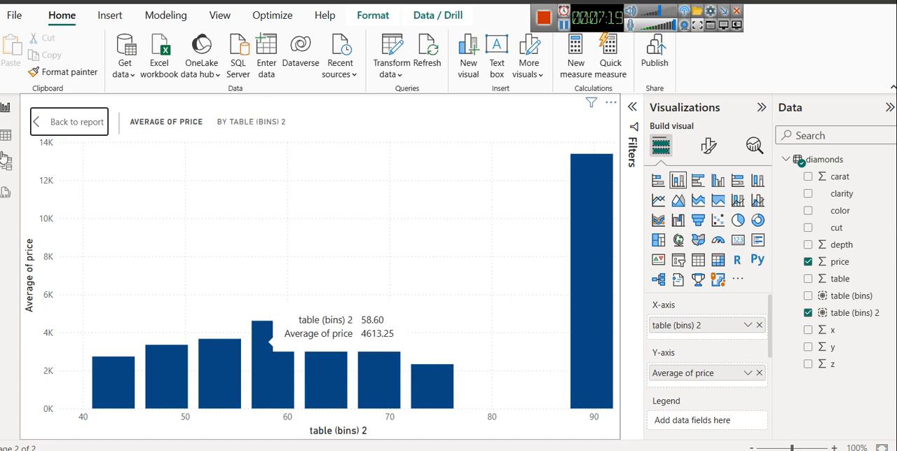
{"action": "left_click", "coordinate": [59, 123]}
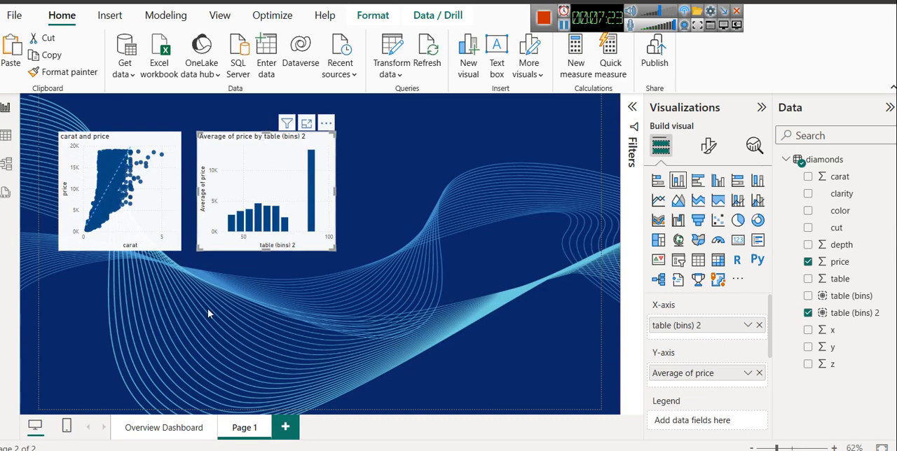
{"action": "left_click", "coordinate": [166, 429]}
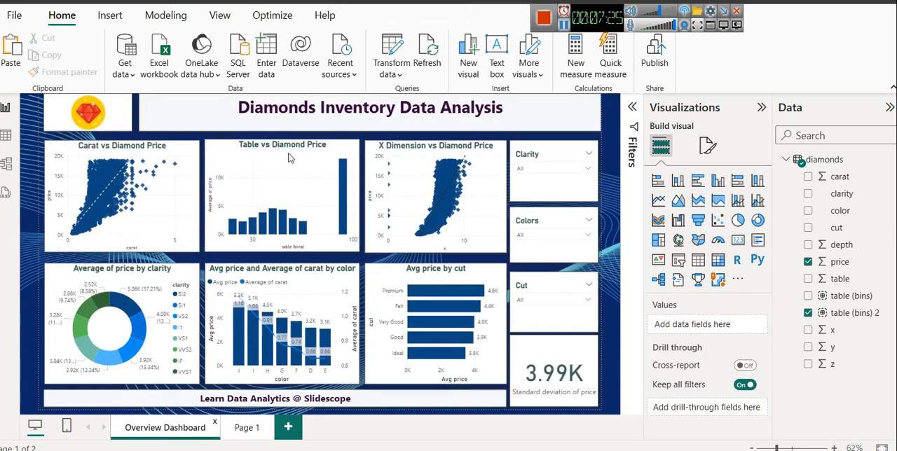
{"action": "left_click", "coordinate": [290, 159]}
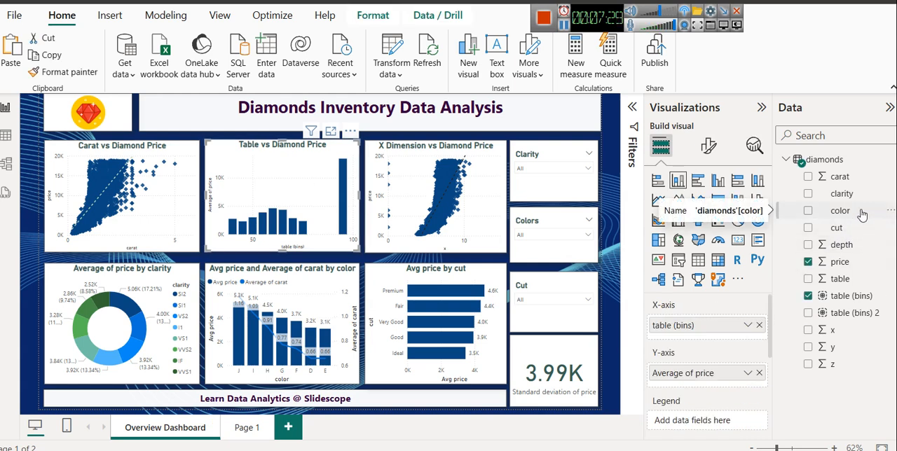
{"action": "left_click_drag", "start_coordinate": [857, 213], "coordinate": [722, 419]}
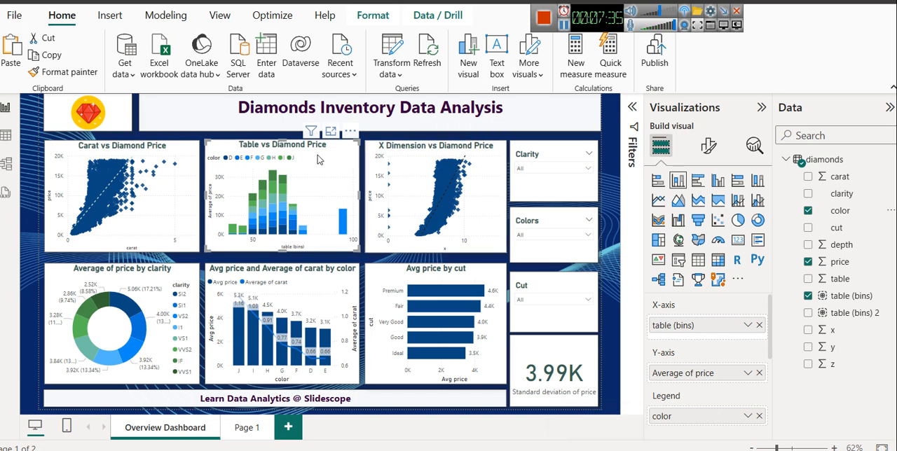
Step: Inspect the Table vs Diamond Price chart in focus mode, highlighting colors D, E and J in turn, then return to the report
{"action": "left_click", "coordinate": [329, 131]}
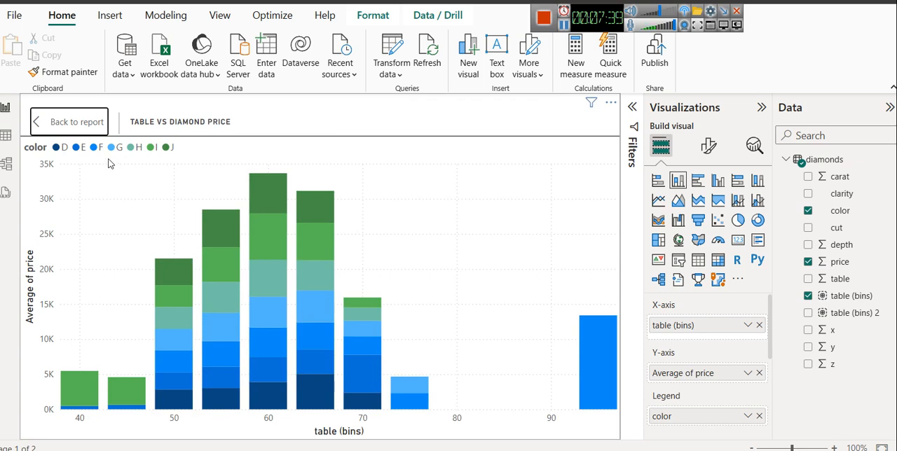
{"action": "left_click", "coordinate": [64, 149]}
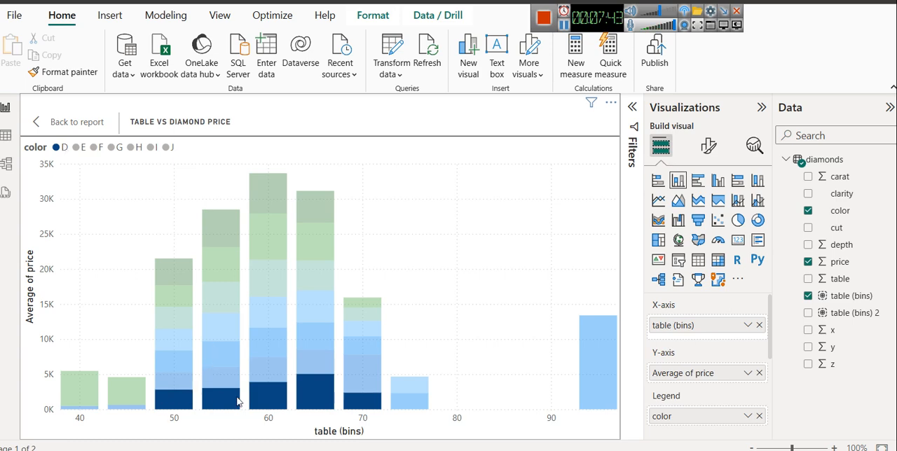
{"action": "left_click", "coordinate": [82, 148]}
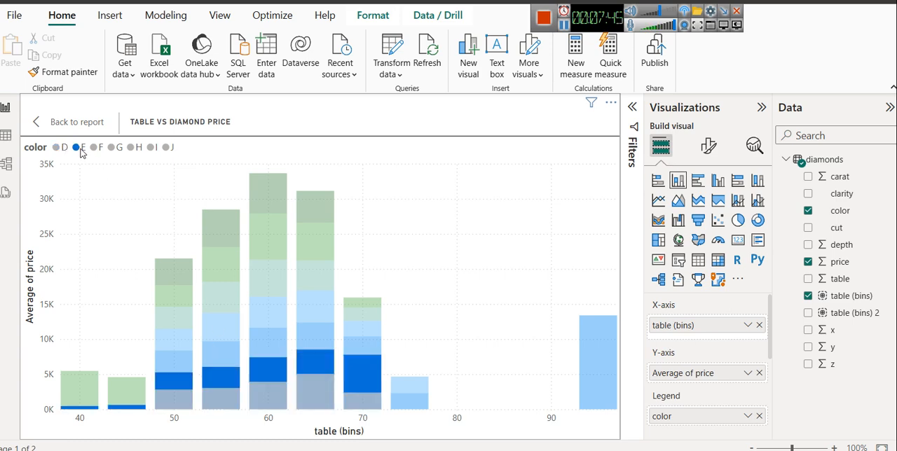
{"action": "left_click", "coordinate": [166, 147]}
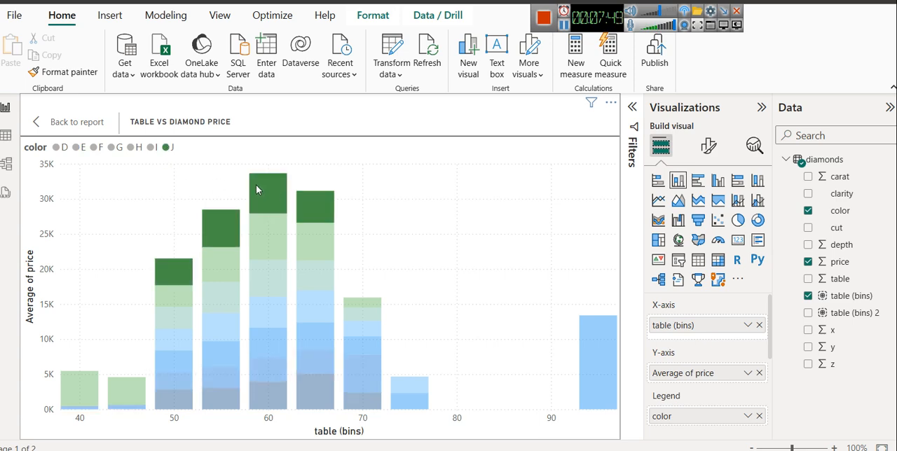
{"action": "mouse_move", "coordinate": [257, 188]}
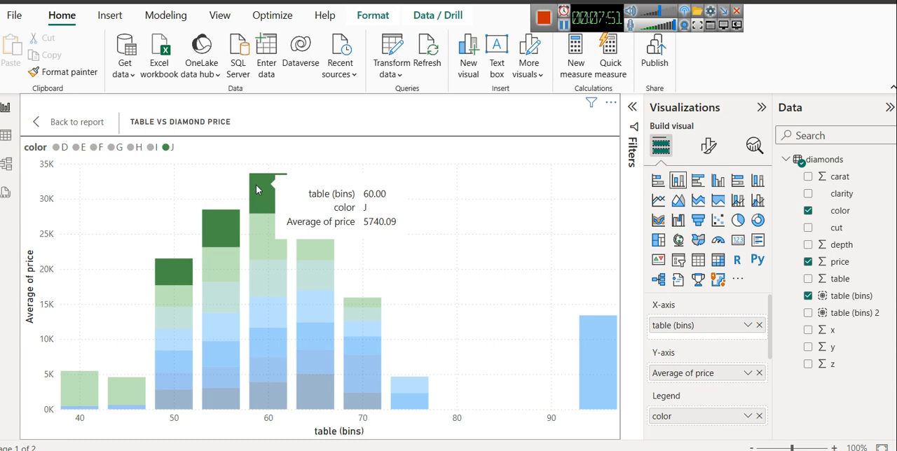
{"action": "left_click", "coordinate": [70, 131]}
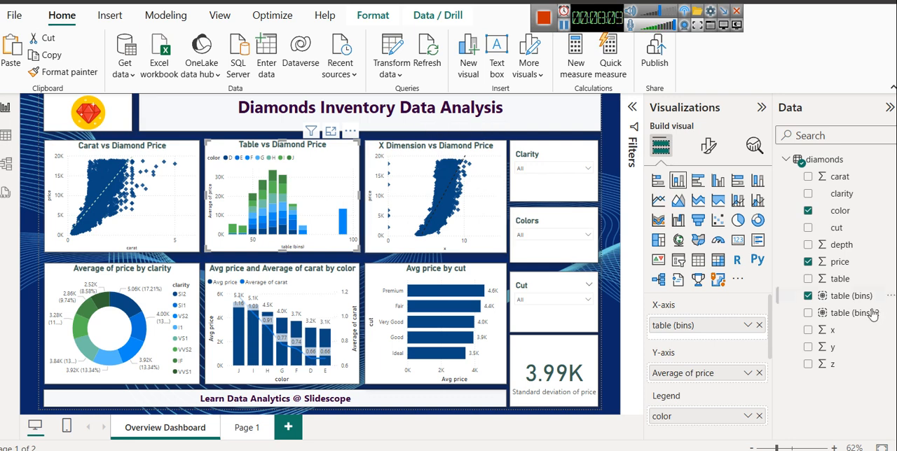
Step: Examine the X Dimension vs Diamond Price scatter chart, its axis fields and individual data points
{"action": "left_click", "coordinate": [490, 158]}
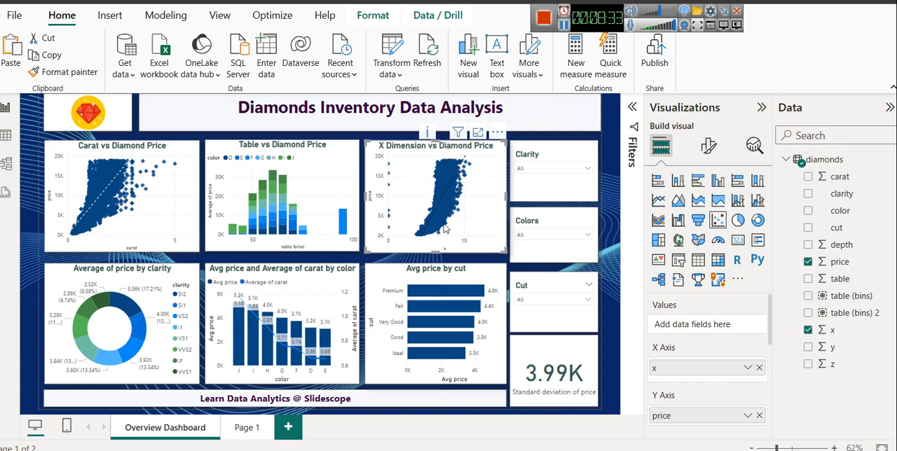
{"action": "mouse_move", "coordinate": [444, 229]}
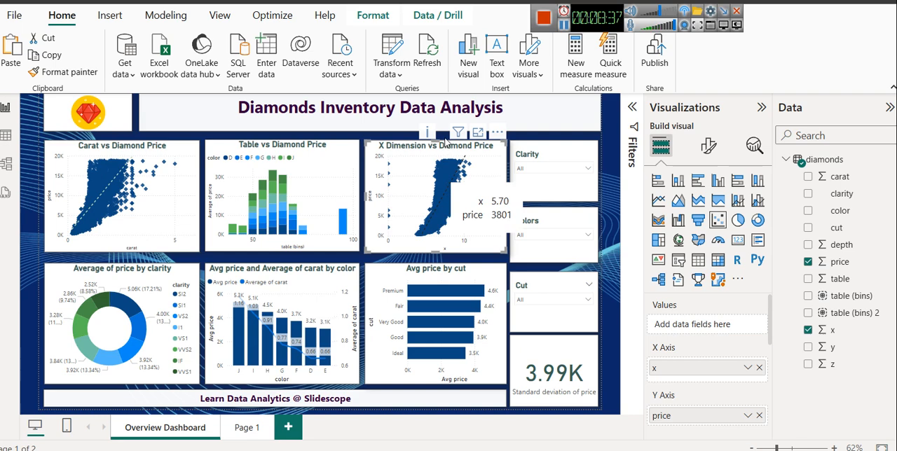
{"action": "mouse_move", "coordinate": [459, 183]}
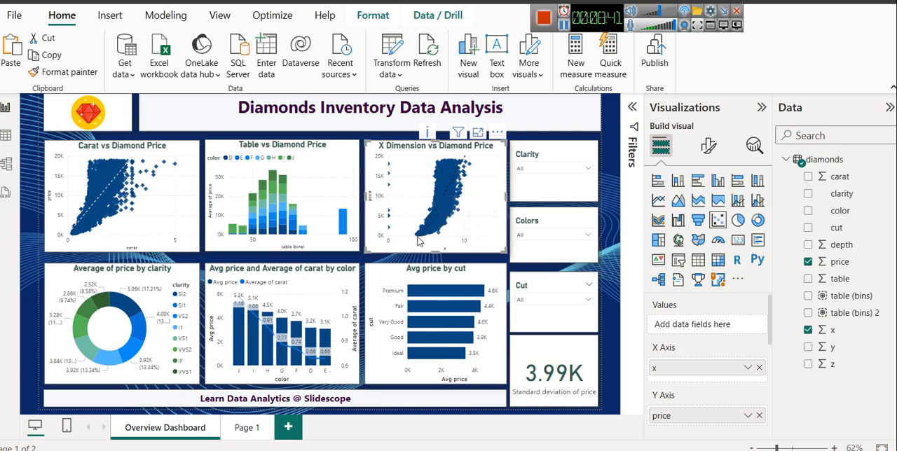
{"action": "mouse_move", "coordinate": [453, 165]}
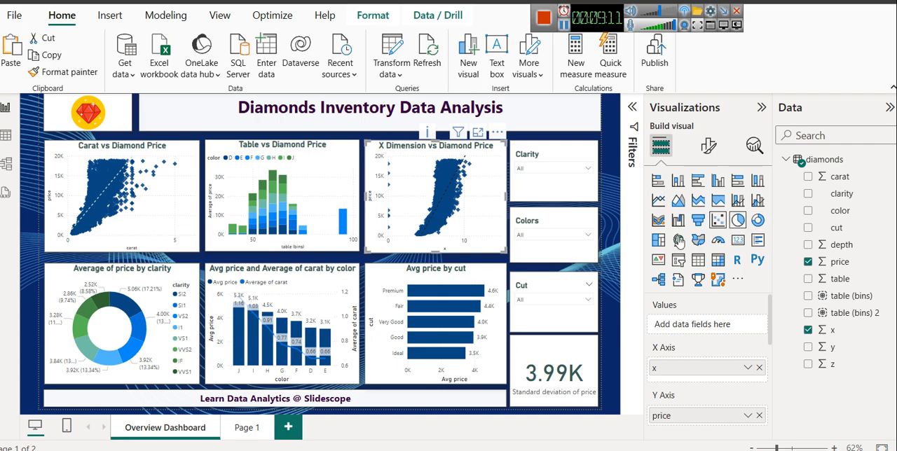
Step: Review the chart types and field assignments of the average price by clarity donut and the price and carat by color combo chart
{"action": "left_click", "coordinate": [177, 272]}
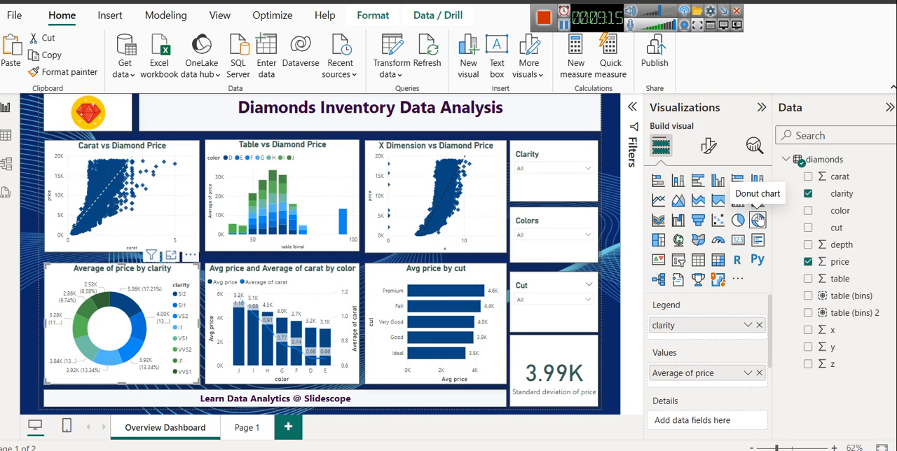
{"action": "mouse_move", "coordinate": [676, 308]}
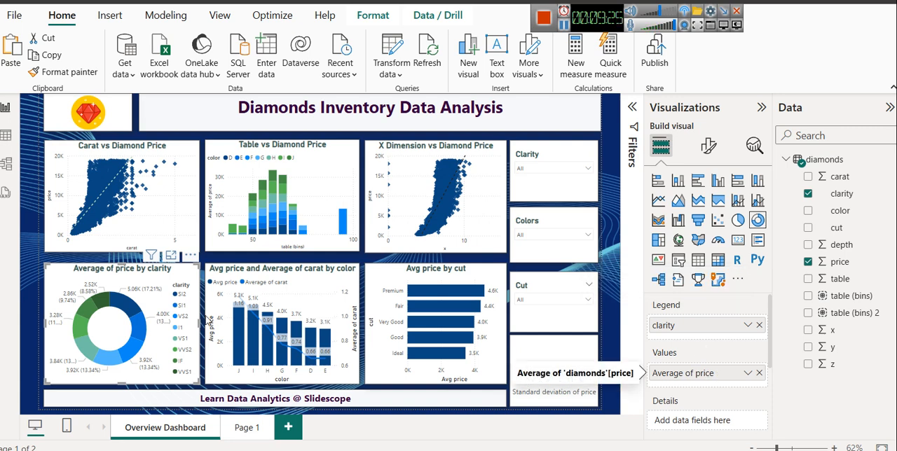
{"action": "mouse_move", "coordinate": [133, 312]}
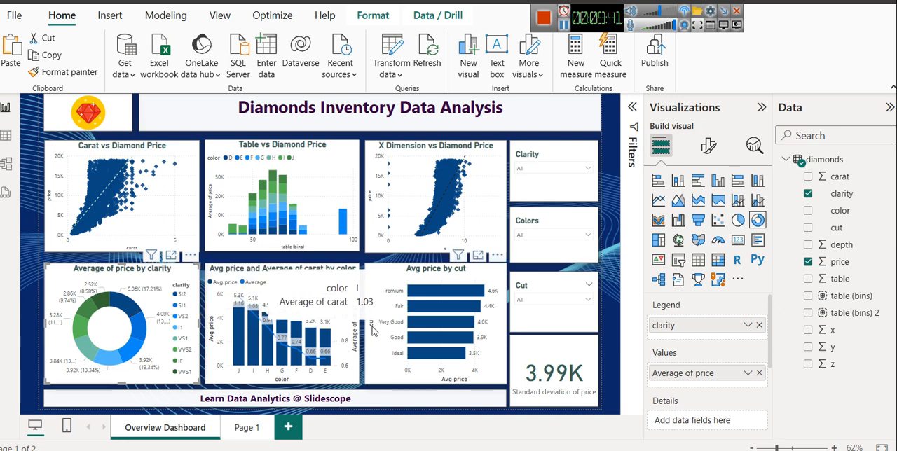
{"action": "left_click", "coordinate": [270, 281]}
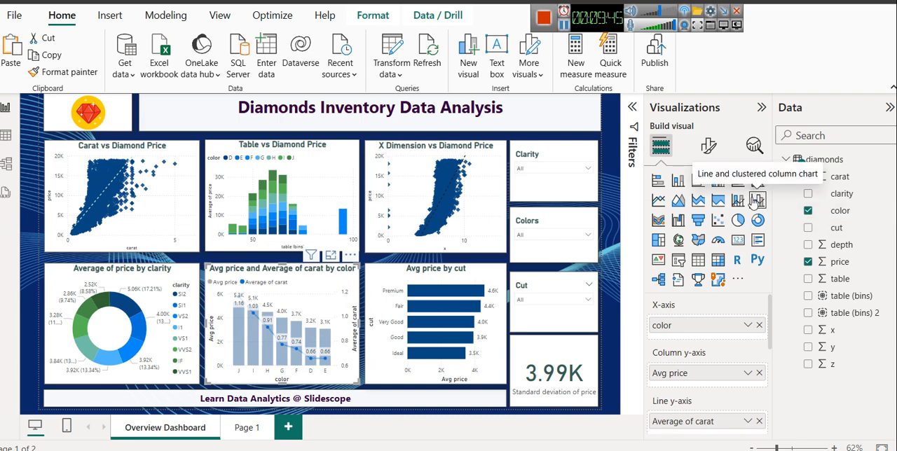
Step: Add a line and clustered column chart to Page 1, place it beside the table bins chart and widen it slightly
{"action": "left_click", "coordinate": [237, 431]}
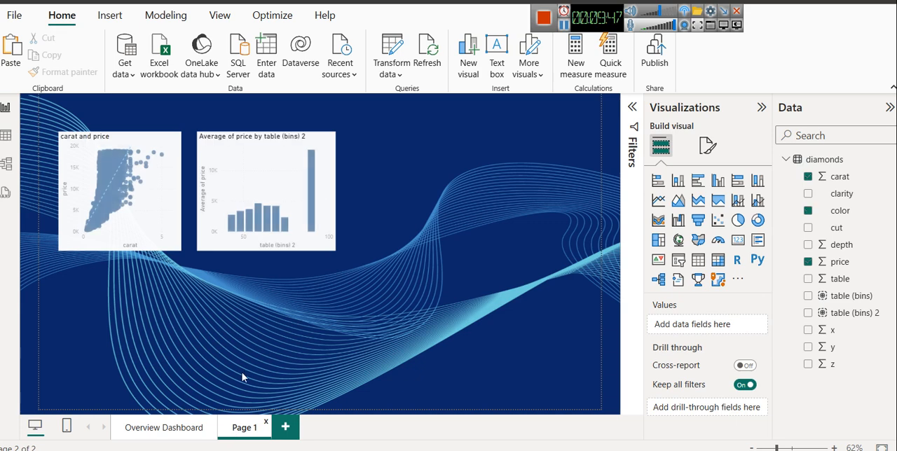
{"action": "left_click", "coordinate": [758, 200]}
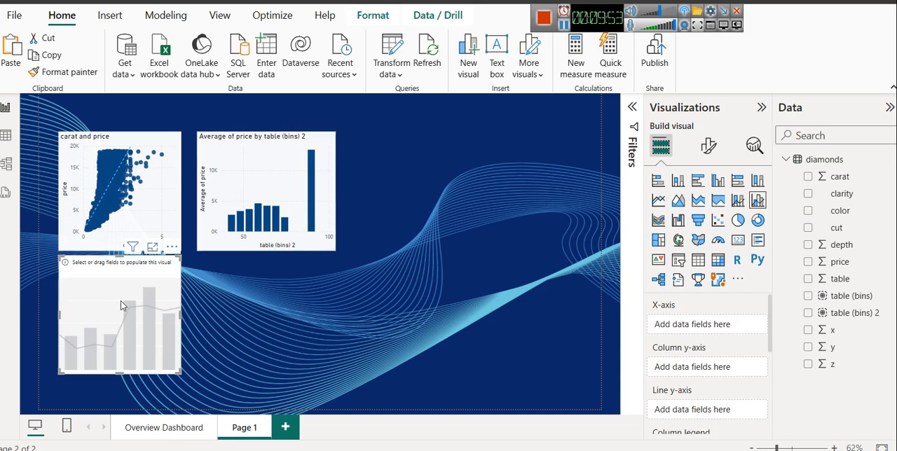
{"action": "left_click_drag", "start_coordinate": [120, 304], "coordinate": [414, 184]}
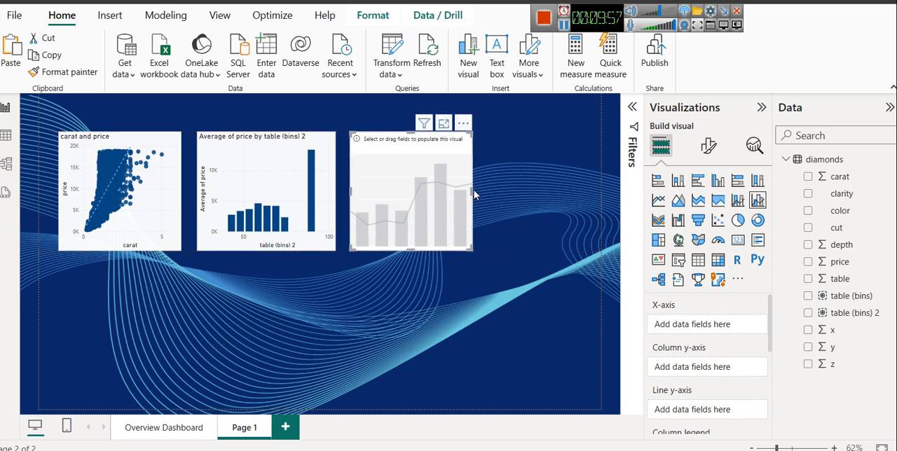
{"action": "left_click_drag", "start_coordinate": [473, 191], "coordinate": [505, 204]}
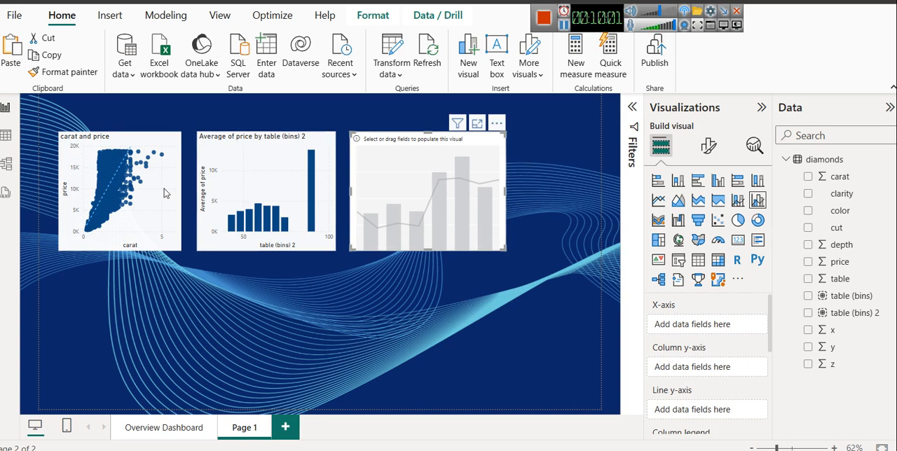
Step: Check the Overview Dashboard, then assign color to the X-axis and price to the column y-axis of the new combo chart on Page 1
{"action": "left_click", "coordinate": [161, 431]}
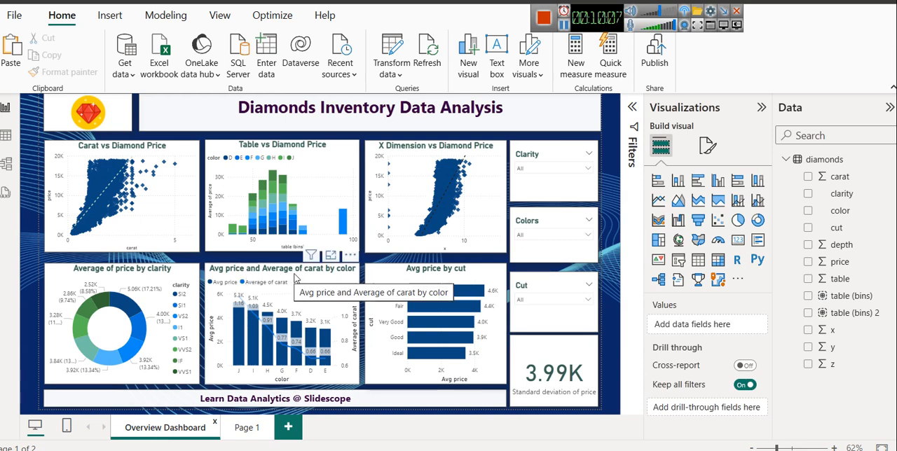
{"action": "left_click", "coordinate": [245, 427]}
{"action": "left_click", "coordinate": [423, 192]}
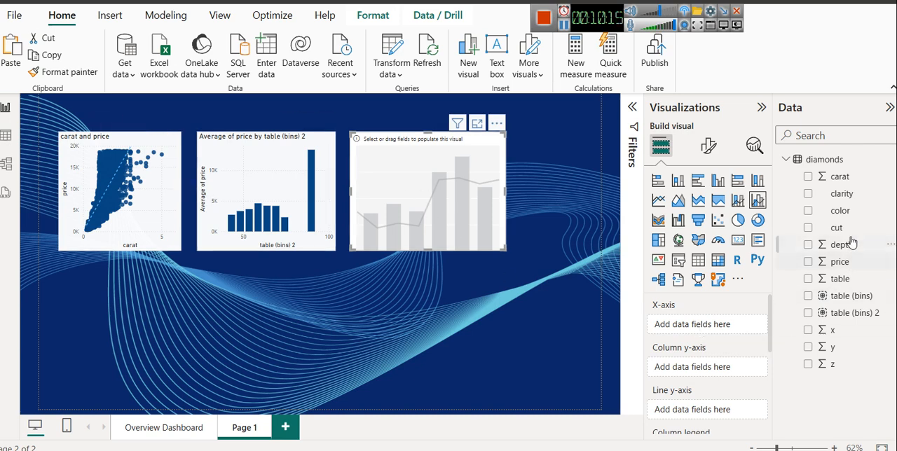
{"action": "left_click_drag", "start_coordinate": [840, 211], "coordinate": [717, 322]}
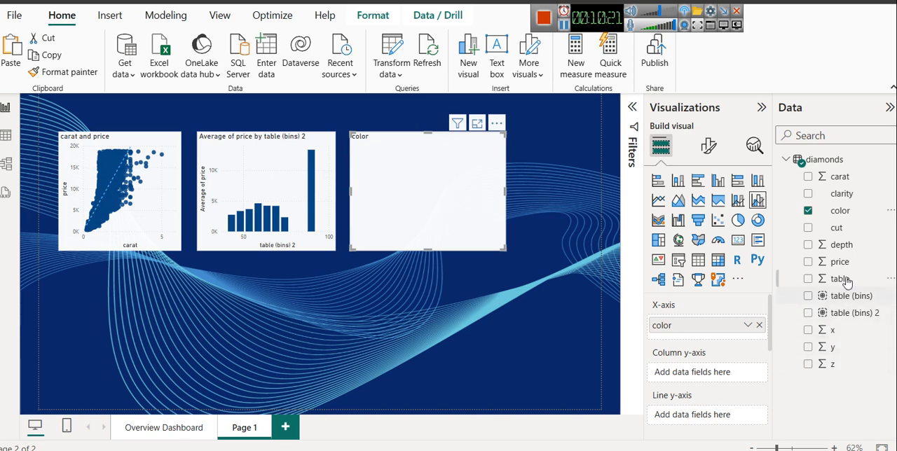
{"action": "left_click_drag", "start_coordinate": [844, 262], "coordinate": [685, 376]}
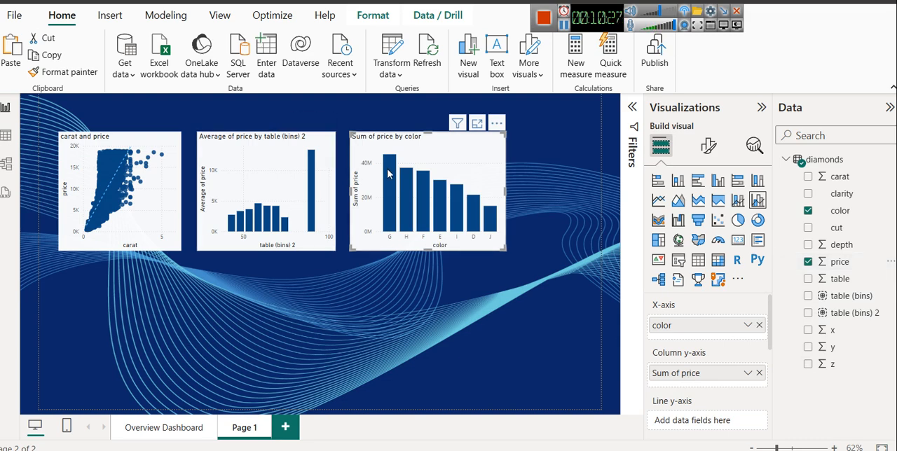
Step: Check the diamonds data in the table view, then change the combo chart's price aggregation to Average
{"action": "mouse_move", "coordinate": [389, 174]}
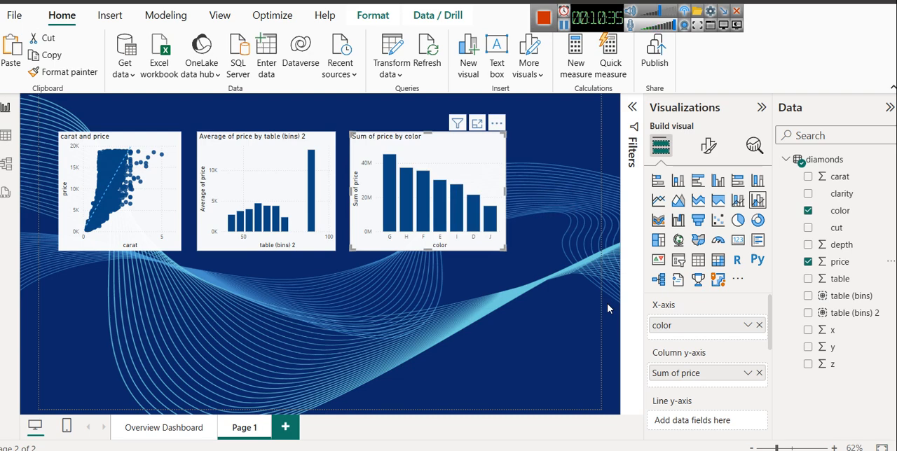
{"action": "left_click", "coordinate": [8, 135]}
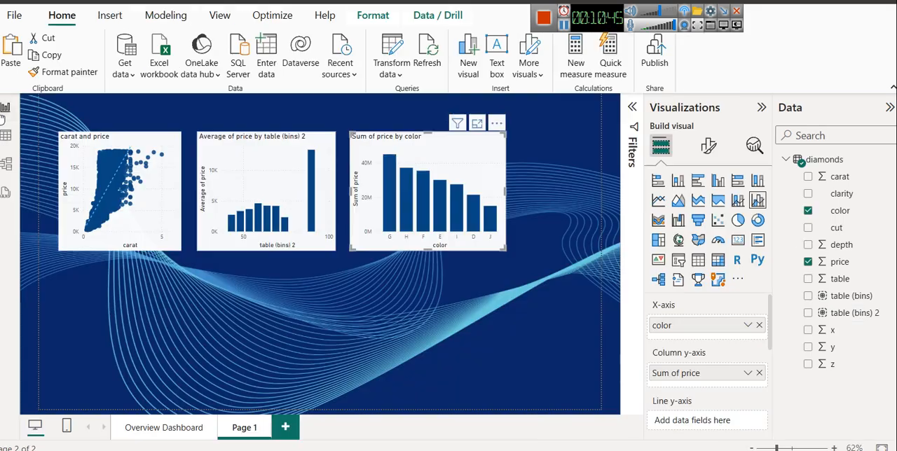
{"action": "left_click", "coordinate": [6, 108]}
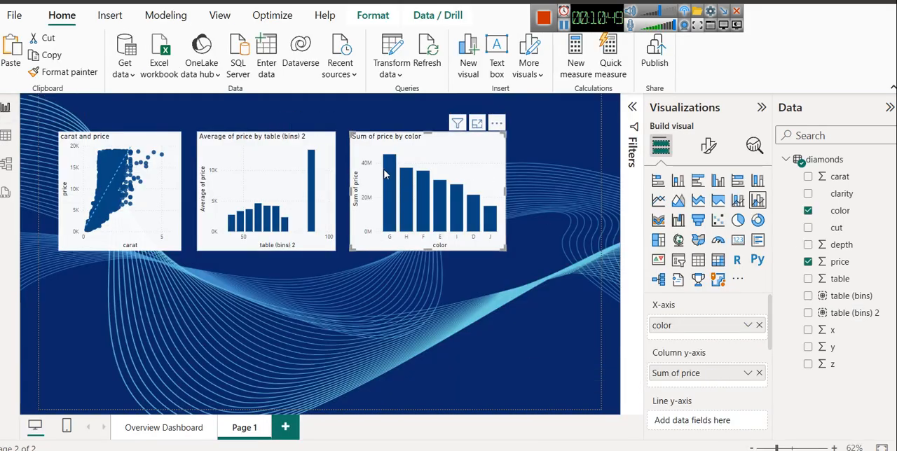
{"action": "left_click", "coordinate": [751, 374]}
{"action": "left_click", "coordinate": [791, 215]}
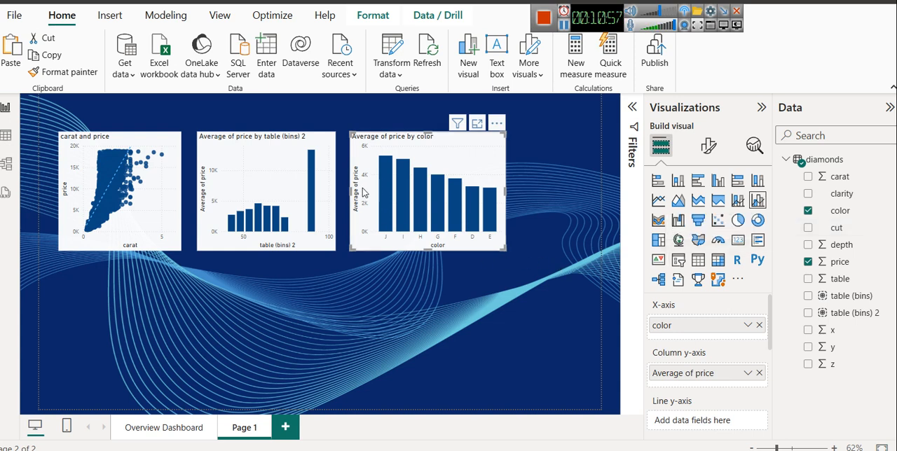
{"action": "mouse_move", "coordinate": [387, 193]}
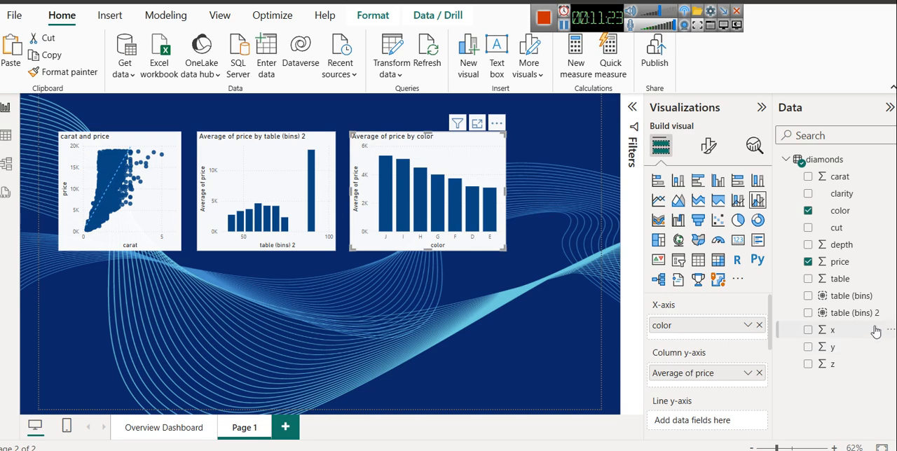
Step: Add table to the combo chart's line y-axis, aggregate it as Average, and go back to the Overview Dashboard
{"action": "left_click_drag", "start_coordinate": [843, 284], "coordinate": [682, 419]}
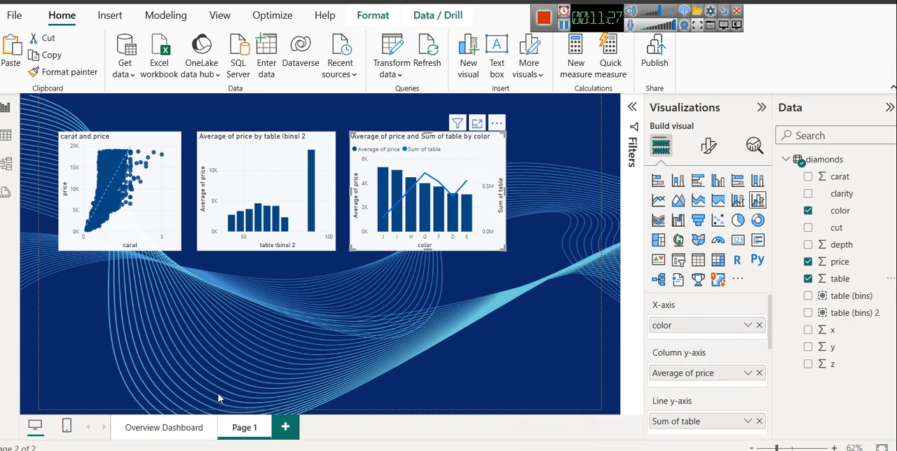
{"action": "left_click", "coordinate": [748, 421]}
{"action": "left_click", "coordinate": [784, 264]}
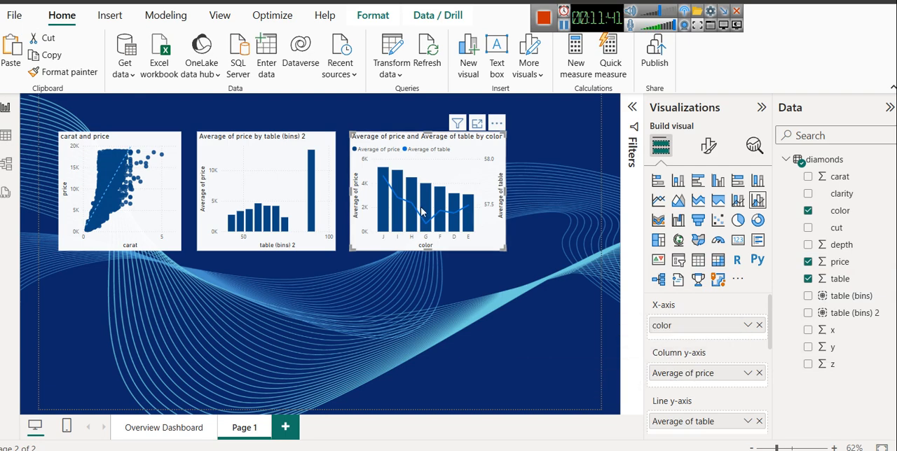
{"action": "left_click", "coordinate": [152, 428]}
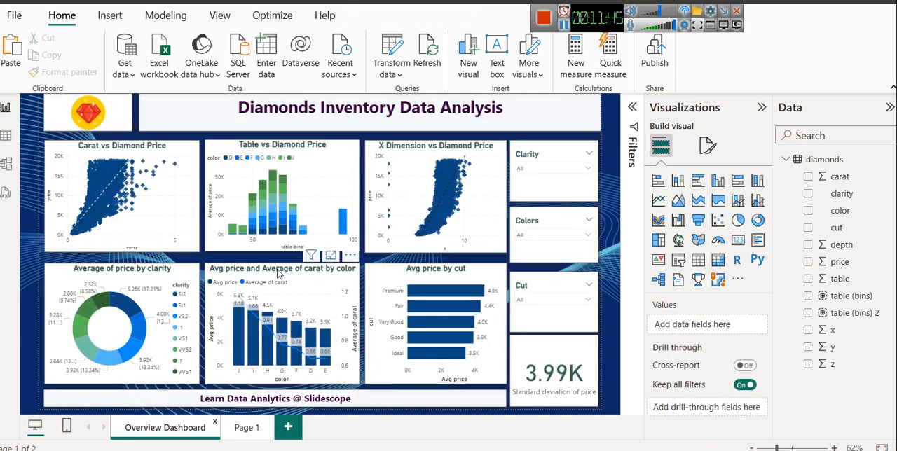
Step: Inspect the color combo chart's fields, the cut column's values in the table view, and the fields of the Avg price by cut chart
{"action": "left_click", "coordinate": [278, 273]}
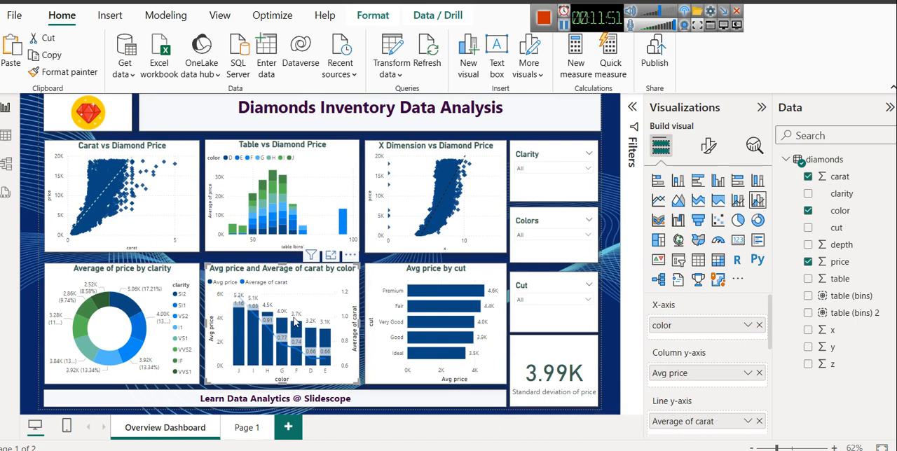
{"action": "left_click", "coordinate": [5, 136]}
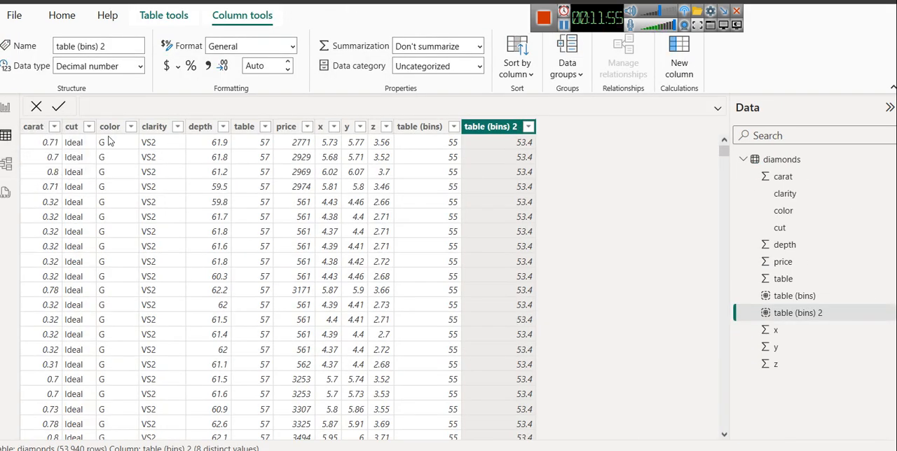
{"action": "left_click", "coordinate": [90, 126]}
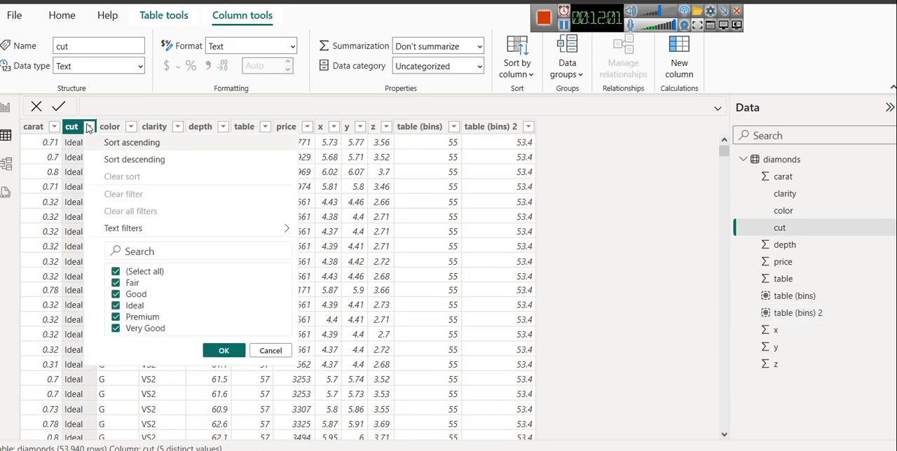
{"action": "left_click", "coordinate": [5, 107]}
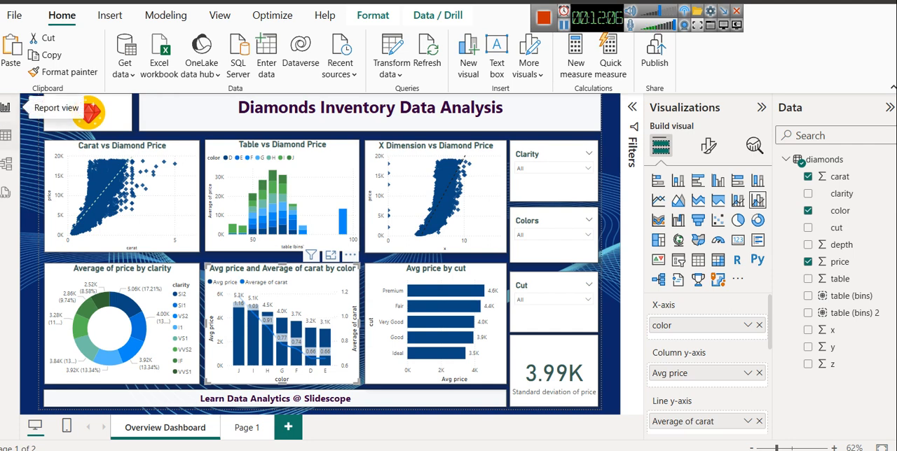
{"action": "left_click", "coordinate": [440, 281]}
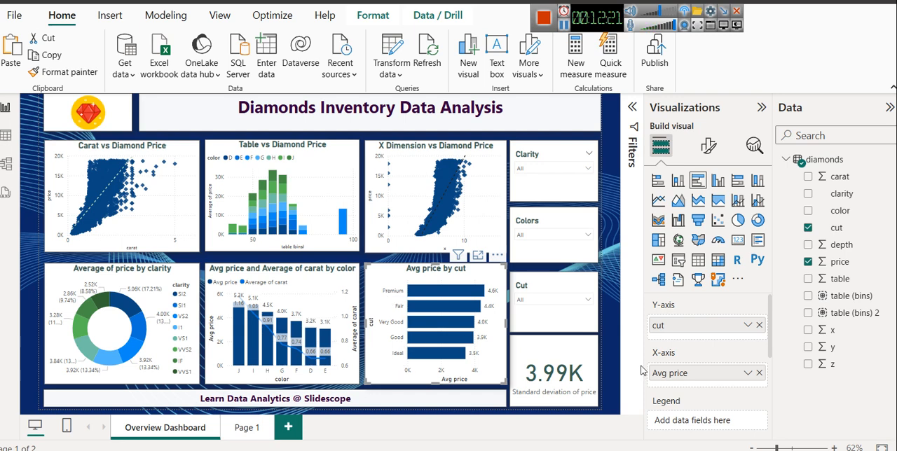
{"action": "mouse_move", "coordinate": [432, 297]}
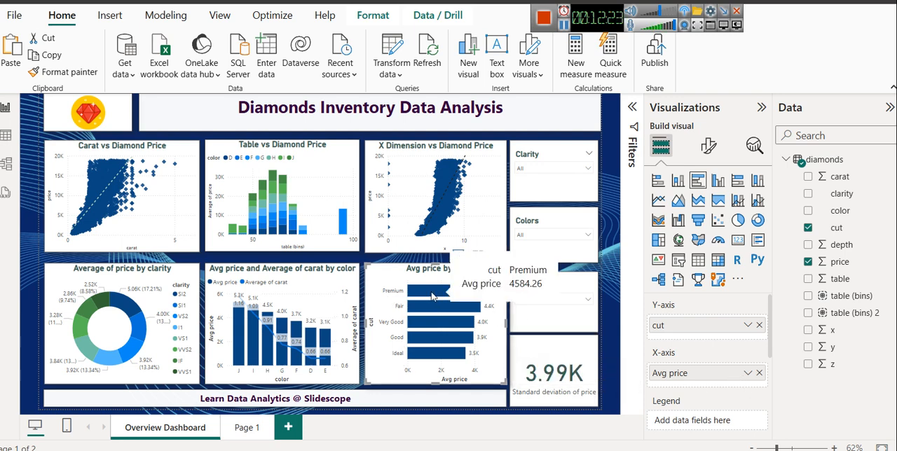
Step: Toggle the data labels of the Avg price by cut bar chart off and back on
{"action": "left_click", "coordinate": [708, 145]}
{"action": "scroll", "coordinate": [711, 329], "scroll_direction": "down", "scroll_amount": 2}
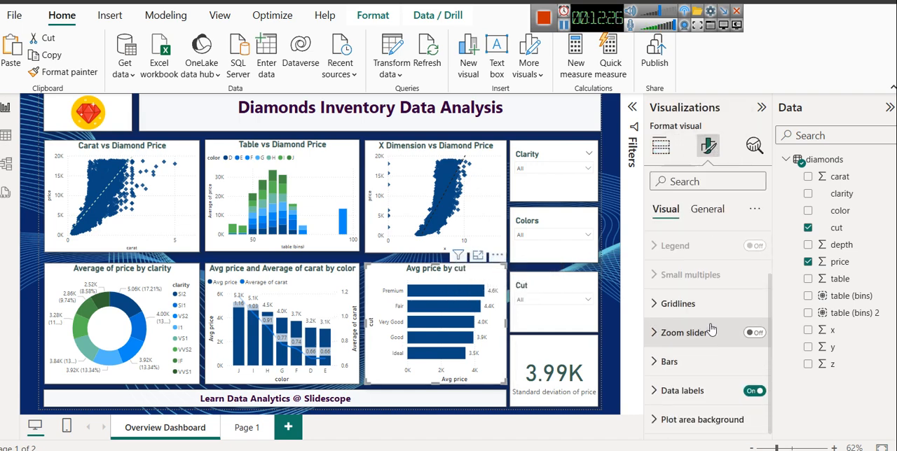
{"action": "left_click", "coordinate": [753, 392]}
{"action": "left_click", "coordinate": [753, 392]}
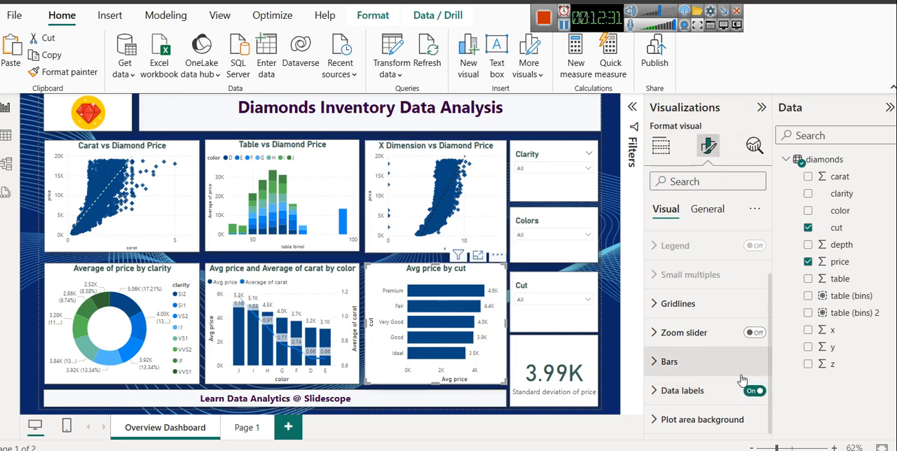
{"action": "left_click", "coordinate": [755, 390]}
{"action": "left_click", "coordinate": [754, 391]}
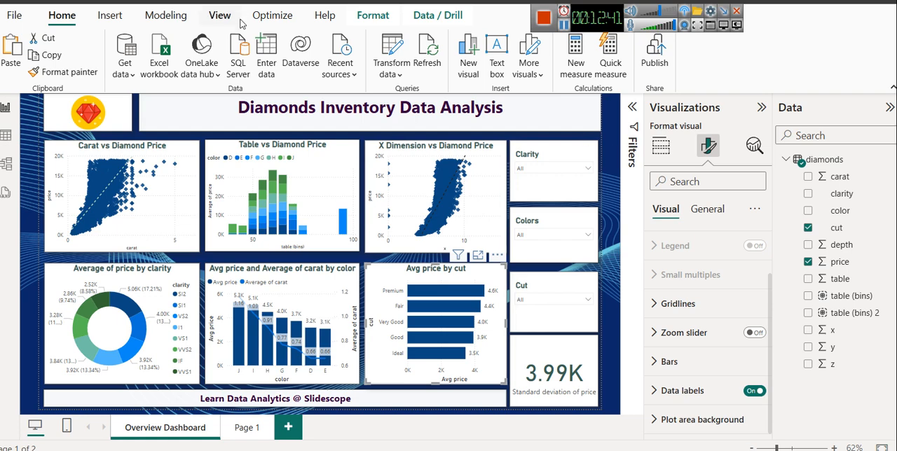
Step: Browse the available report themes and close the gallery without applying one
{"action": "left_click", "coordinate": [215, 23]}
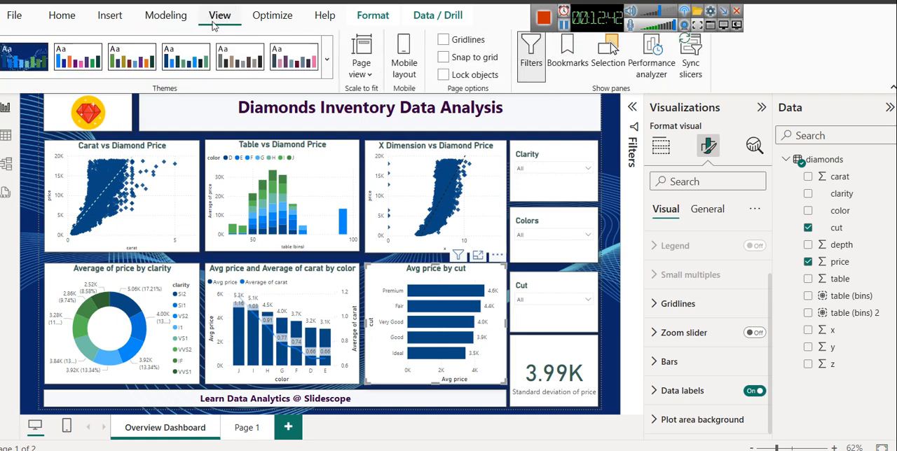
{"action": "left_click", "coordinate": [325, 59]}
{"action": "scroll", "coordinate": [116, 355], "scroll_direction": "down", "scroll_amount": 3}
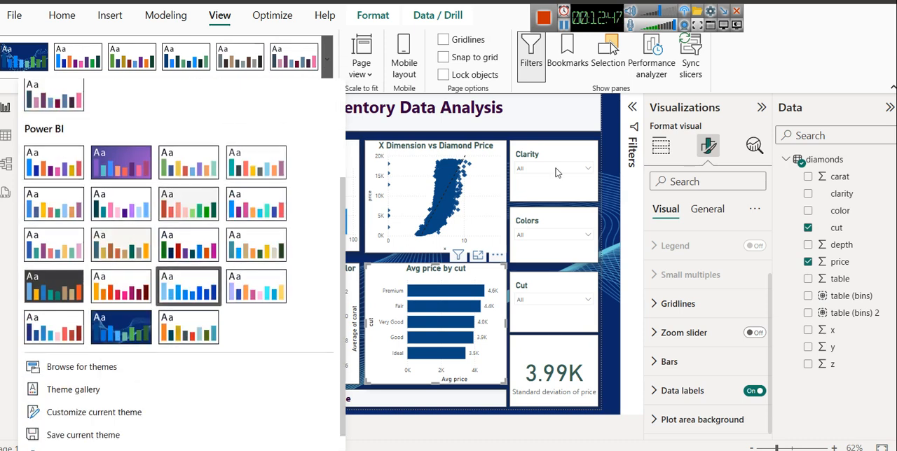
{"action": "left_click", "coordinate": [611, 106]}
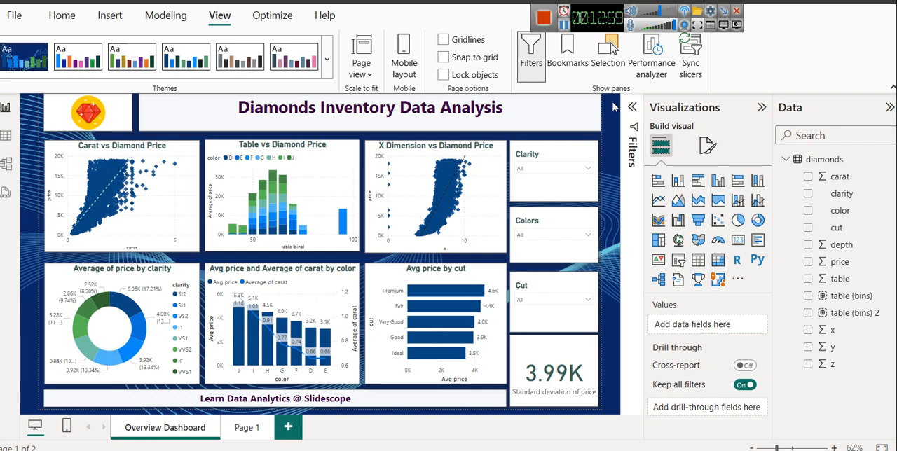
Step: Shorten the Clarity slicer on the Overview Dashboard, then shorten the Colors slicer and move it up slightly
{"action": "left_click", "coordinate": [545, 155]}
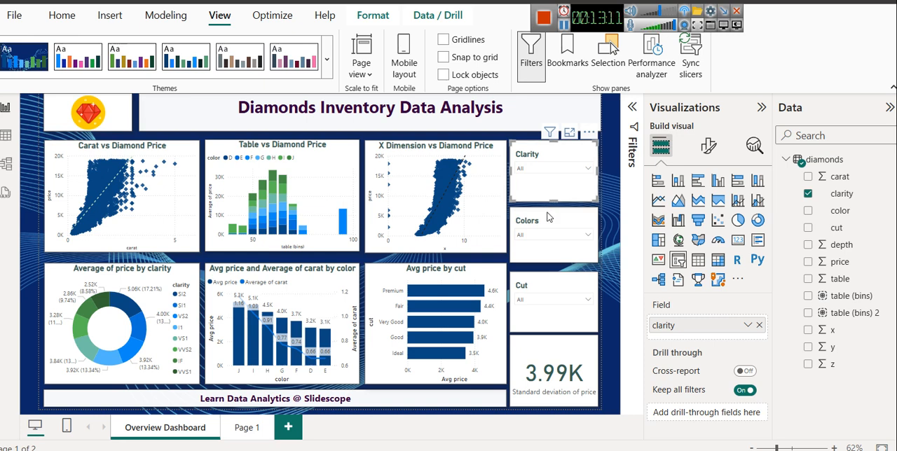
{"action": "left_click_drag", "start_coordinate": [553, 202], "coordinate": [556, 186]}
{"action": "left_click", "coordinate": [548, 184]}
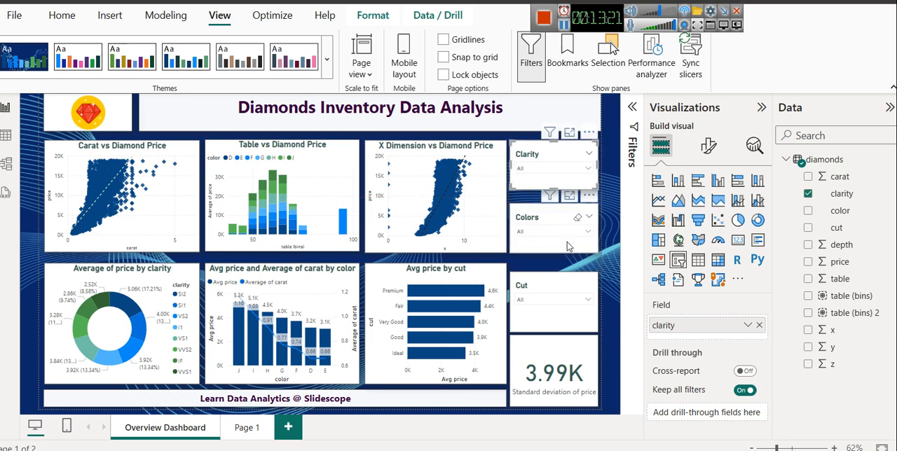
Step: Move the Cut slicer up and shorten it, then extend the standard deviation card upward to fill the gap
{"action": "left_click", "coordinate": [560, 274]}
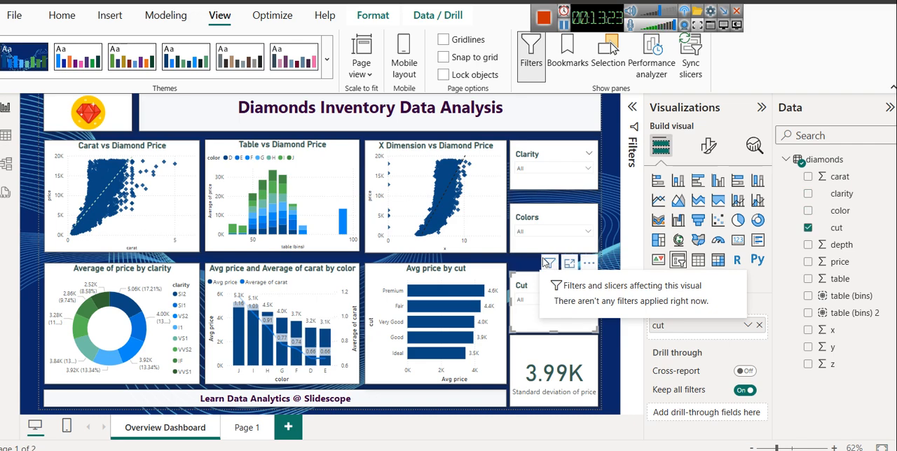
{"action": "key", "text": "Up"}
{"action": "key", "text": "Up"}
{"action": "key", "text": "Up"}
{"action": "key", "text": "Up"}
{"action": "key", "text": "Up"}
{"action": "key", "text": "Up"}
{"action": "key", "text": "Up"}
{"action": "key", "text": "Up"}
{"action": "key", "text": "Up"}
{"action": "key", "text": "Up"}
{"action": "key", "text": "Up"}
{"action": "key", "text": "Up"}
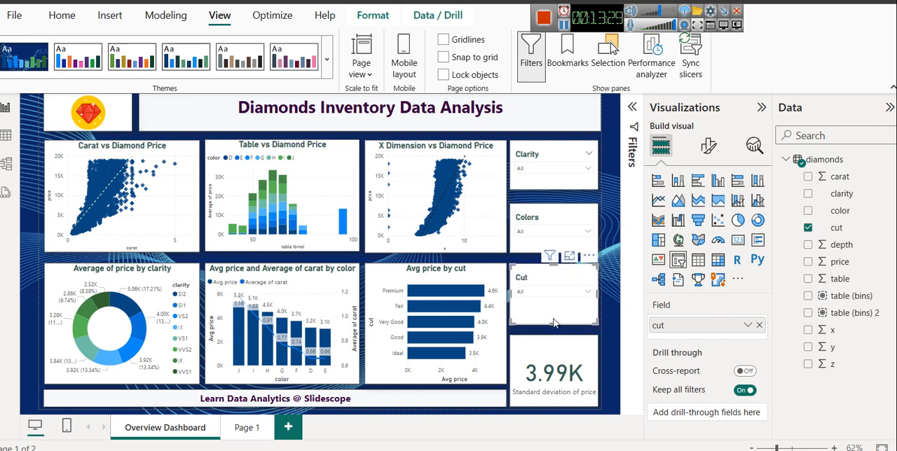
{"action": "mouse_move", "coordinate": [553, 323]}
{"action": "left_mouse_down"}
{"action": "mouse_move", "coordinate": [553, 316]}
{"action": "mouse_move", "coordinate": [550, 330]}
{"action": "left_mouse_up"}
{"action": "left_click", "coordinate": [551, 339]}
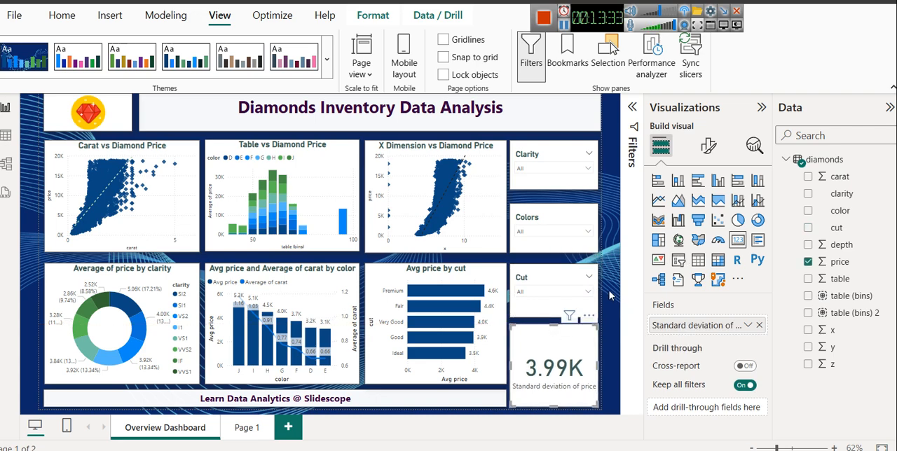
{"action": "left_click", "coordinate": [608, 296]}
Step: Add a slicer to Page 1, place it beside the combo chart near the page's right edge, and shrink its width and height
{"action": "left_click", "coordinate": [585, 179]}
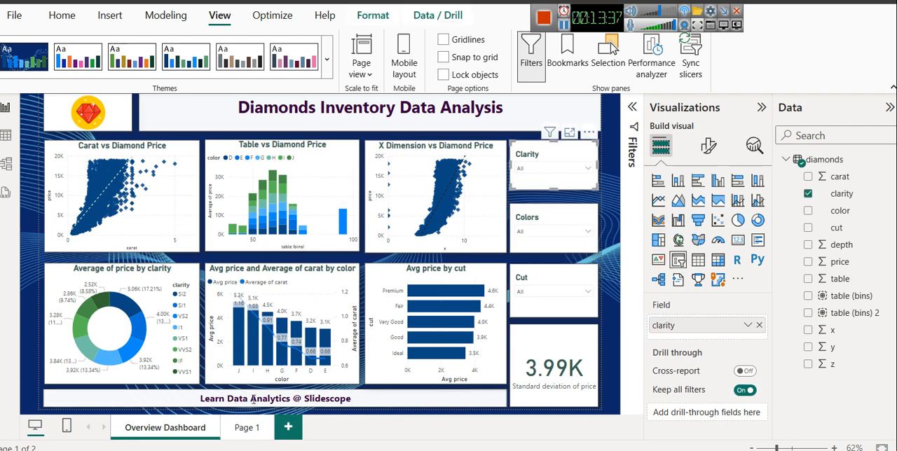
{"action": "left_click", "coordinate": [257, 428]}
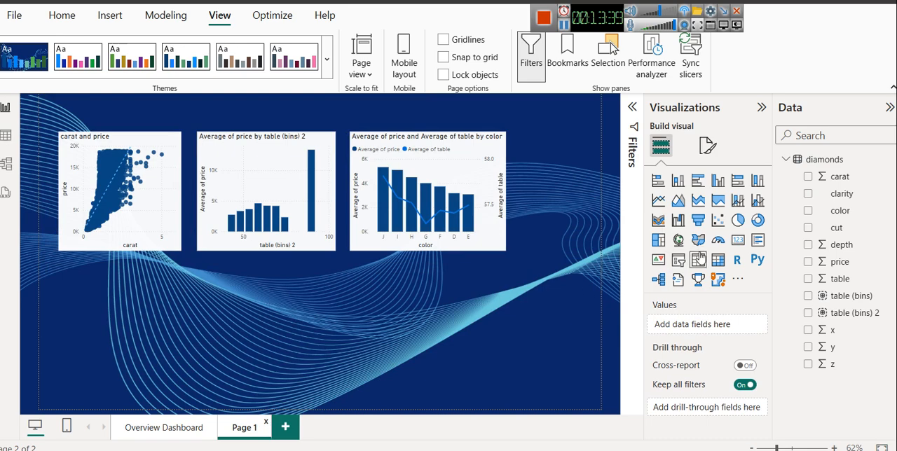
{"action": "left_click", "coordinate": [679, 261]}
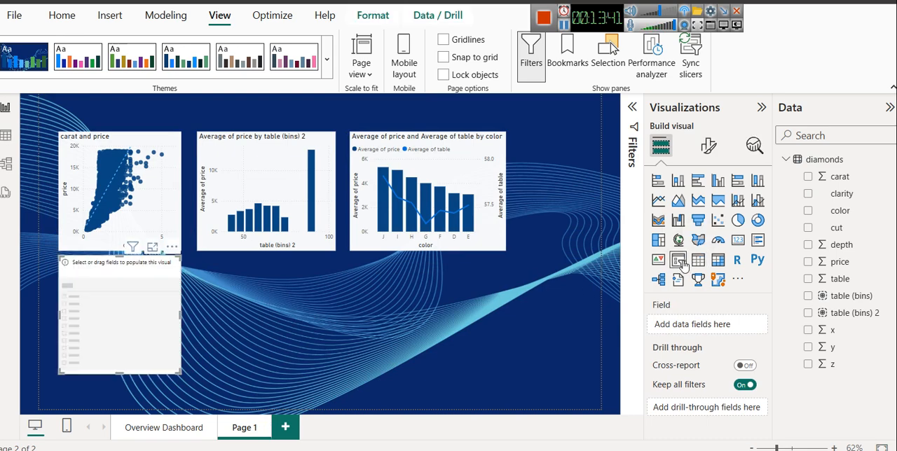
{"action": "left_click_drag", "start_coordinate": [126, 268], "coordinate": [544, 157]}
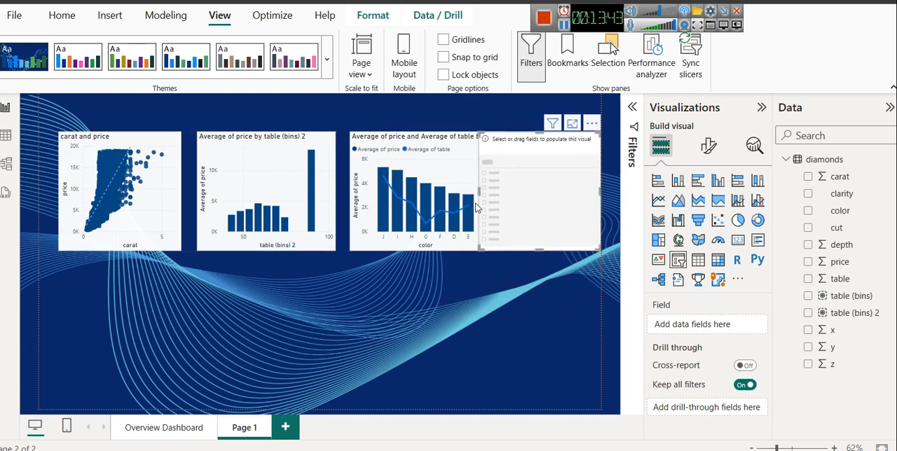
{"action": "left_click_drag", "start_coordinate": [479, 189], "coordinate": [521, 187]}
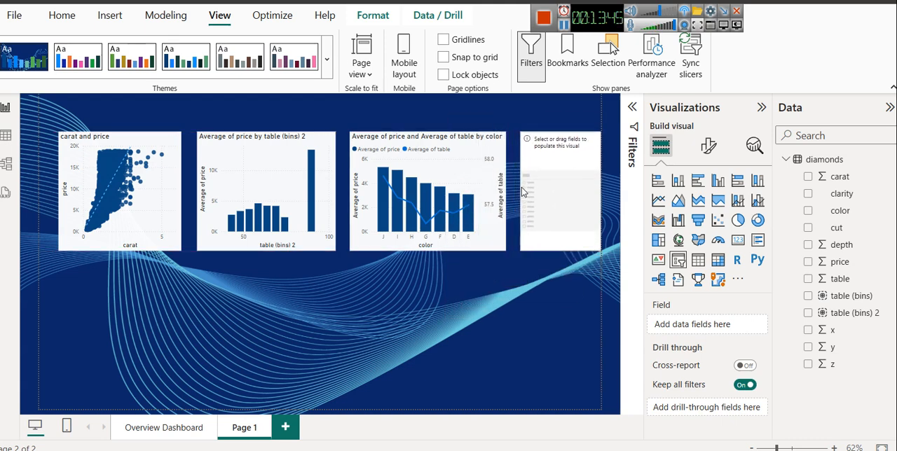
{"action": "left_click_drag", "start_coordinate": [560, 246], "coordinate": [563, 166]}
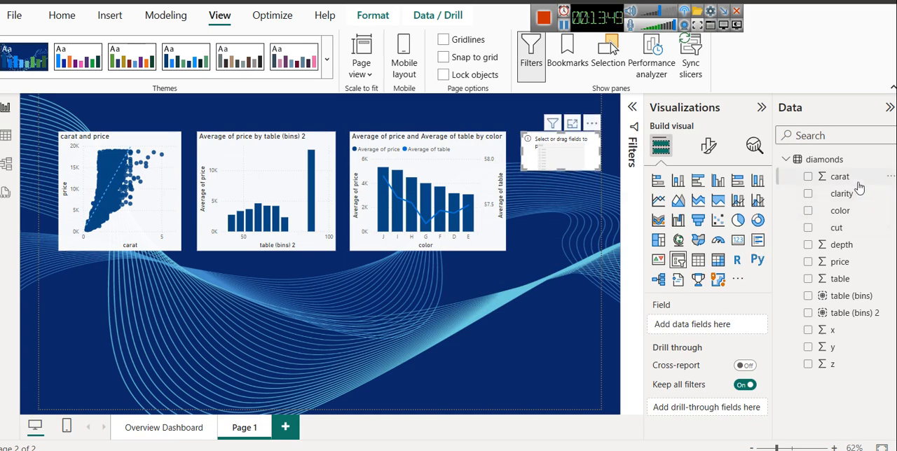
Step: Assign the clarity field to the new slicer and set its style to Dropdown
{"action": "left_click_drag", "start_coordinate": [853, 200], "coordinate": [721, 325]}
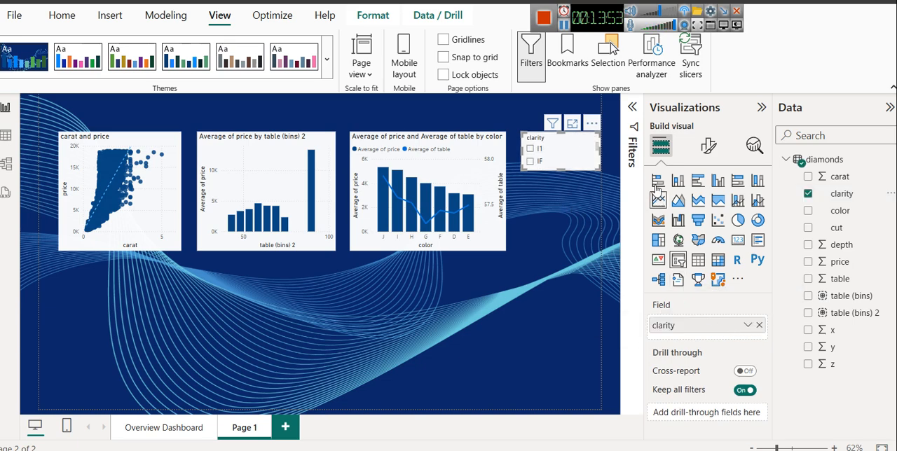
{"action": "left_click", "coordinate": [708, 156]}
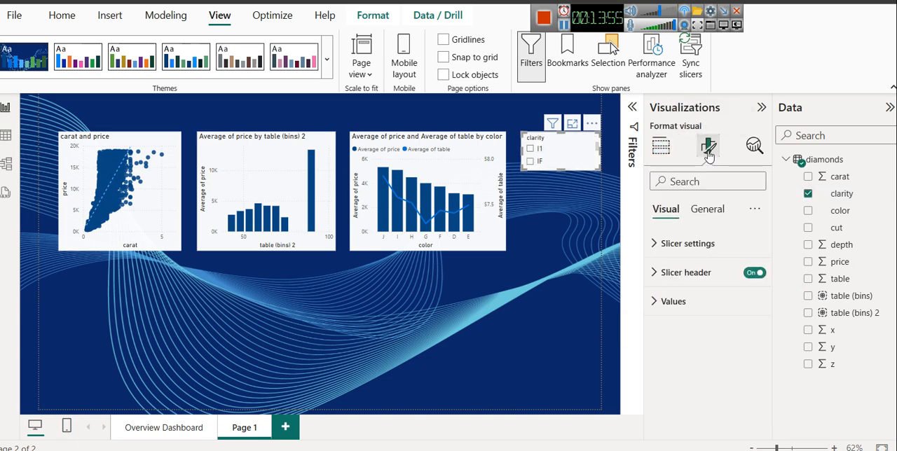
{"action": "left_click", "coordinate": [685, 243]}
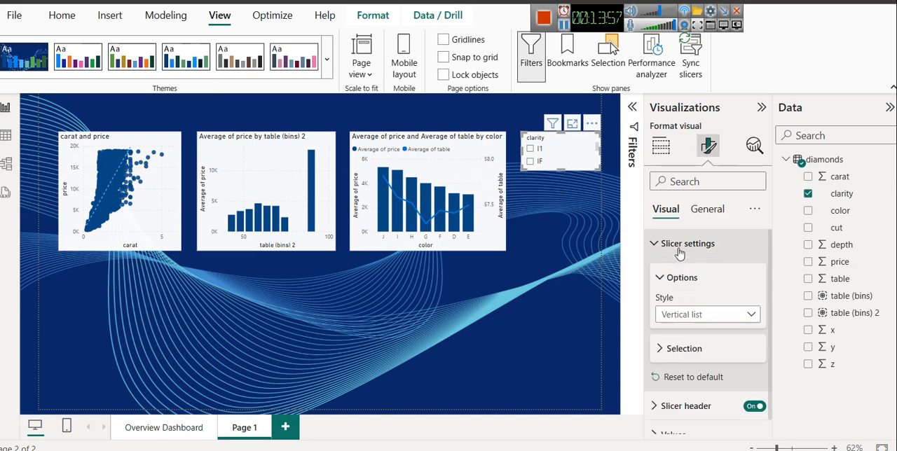
{"action": "left_click", "coordinate": [689, 314]}
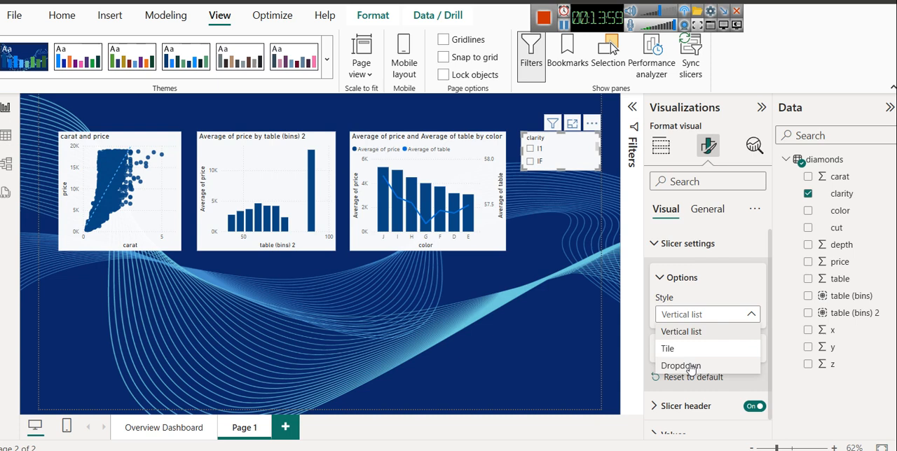
{"action": "left_click", "coordinate": [691, 367]}
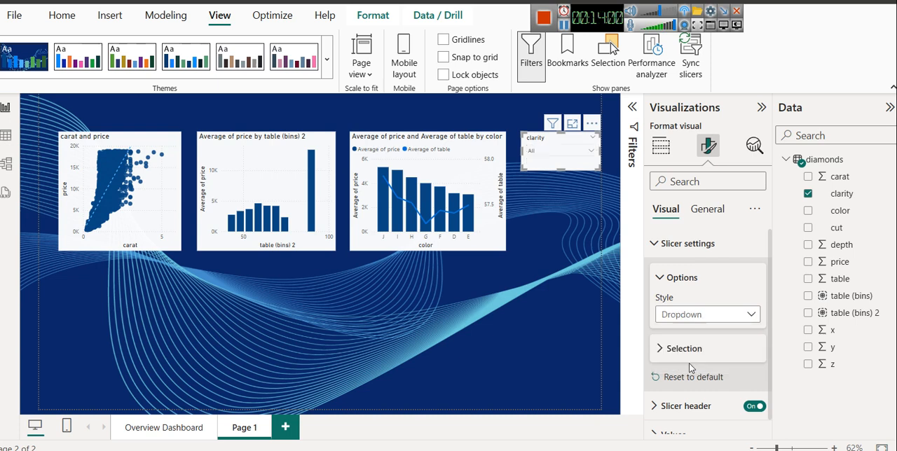
Step: Test the clarity slicer on Page 1 by filtering to SI1, switching to SI2 and returning to SI1
{"action": "left_click", "coordinate": [547, 162]}
{"action": "left_click", "coordinate": [544, 188]}
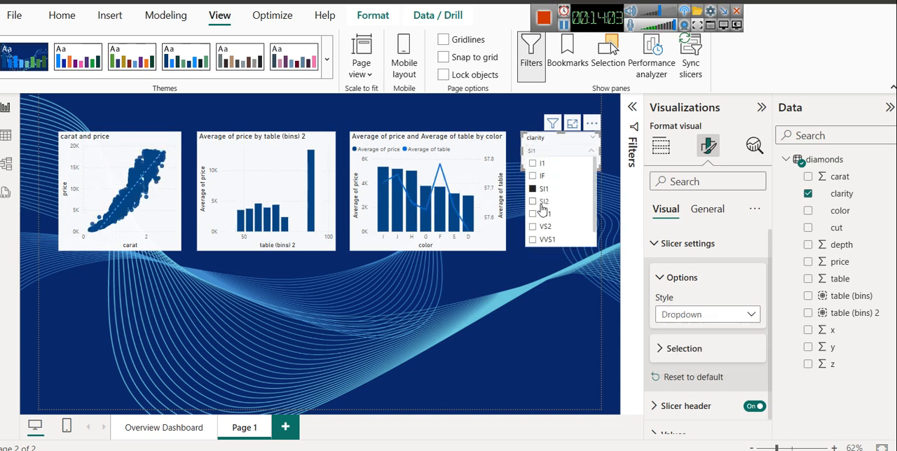
{"action": "left_click", "coordinate": [541, 202]}
{"action": "left_click", "coordinate": [542, 190]}
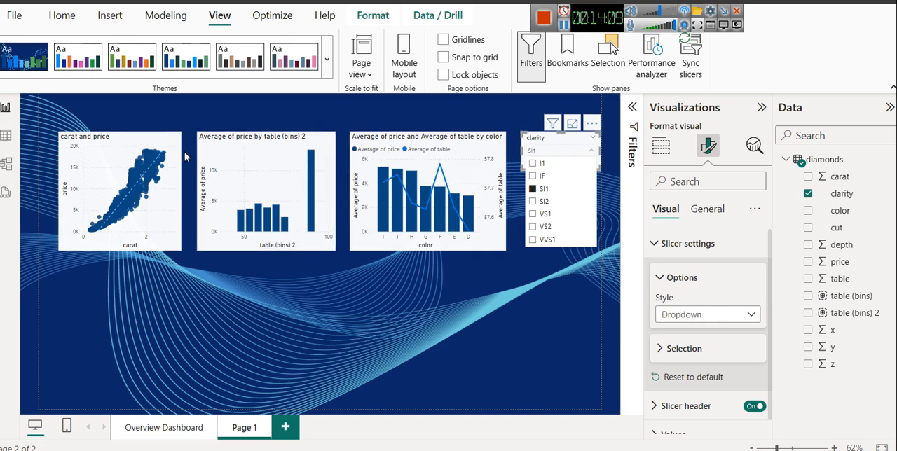
Step: Filter the Overview Dashboard to colors G, I and D with the Colors slicer
{"action": "left_click", "coordinate": [148, 425]}
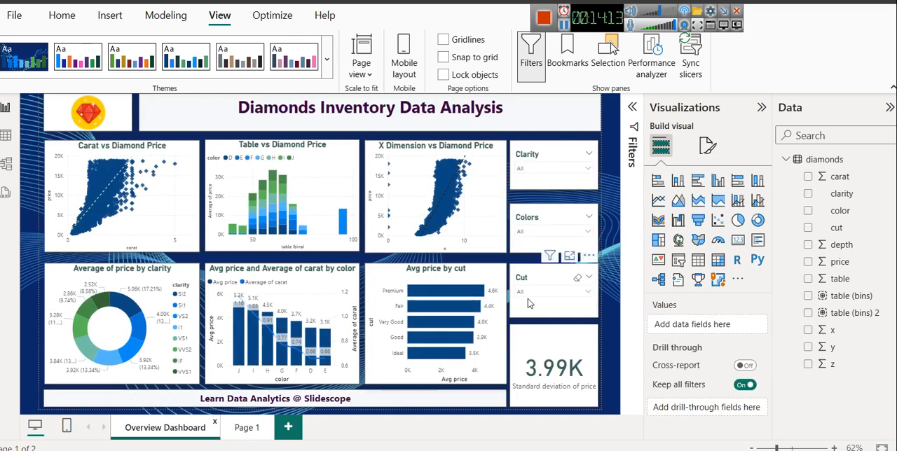
{"action": "left_click", "coordinate": [536, 234]}
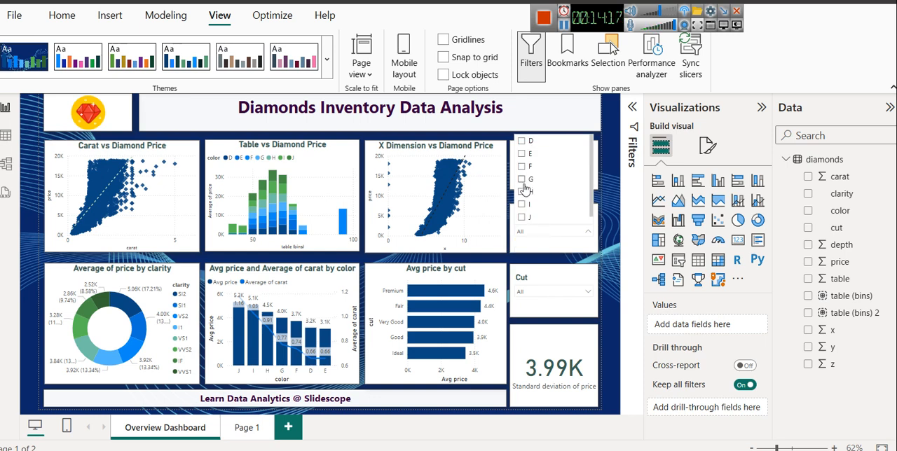
{"action": "left_click", "coordinate": [523, 181]}
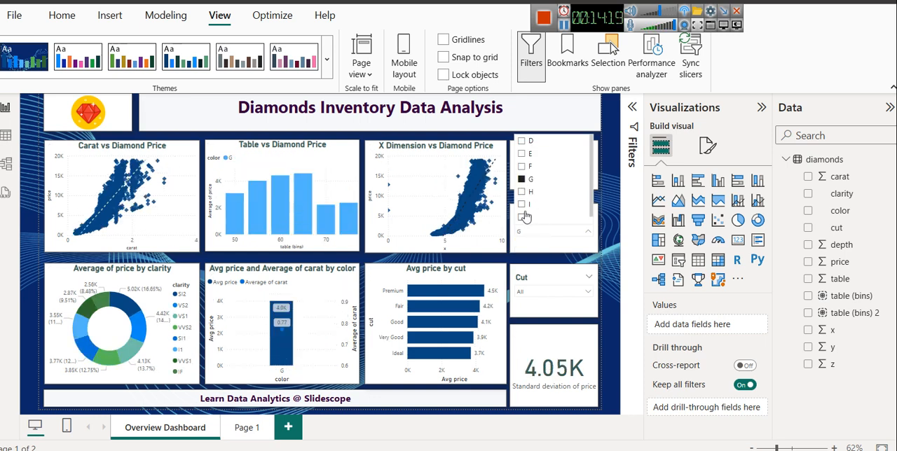
{"action": "left_click", "coordinate": [521, 204]}
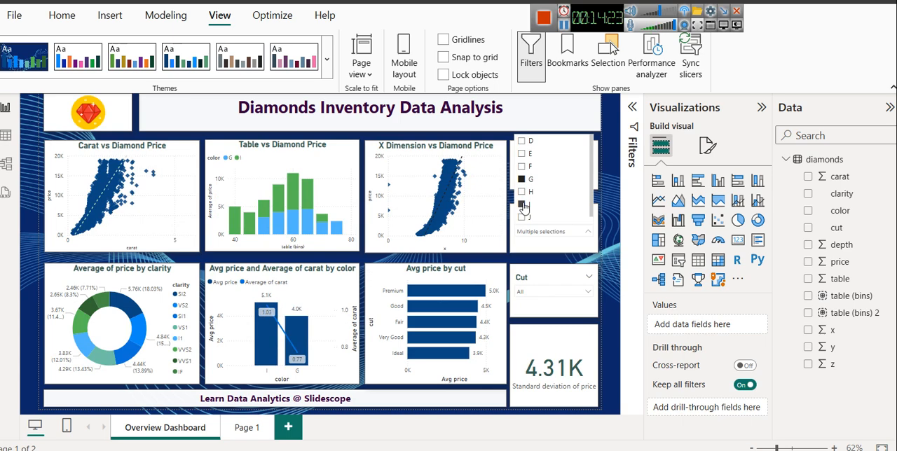
{"action": "left_click", "coordinate": [522, 141]}
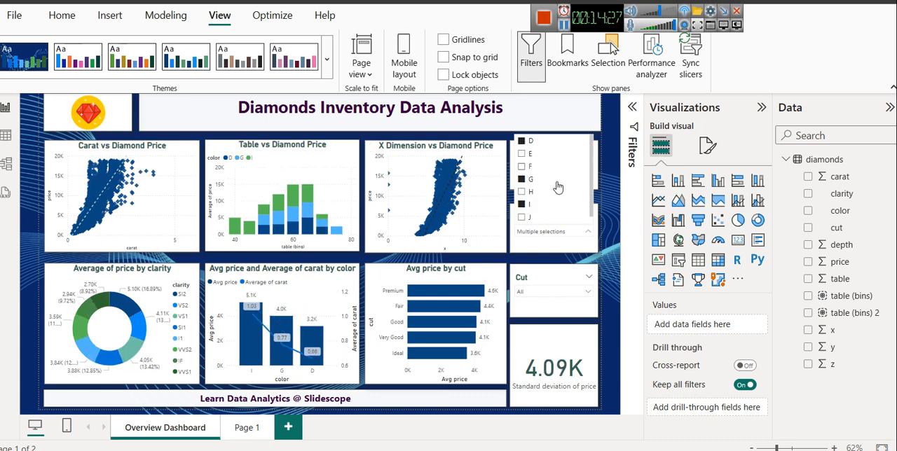
Step: Add a card visual to Page 1, place it in the page's lower-right corner, and shrink its height and width
{"action": "left_click", "coordinate": [615, 148]}
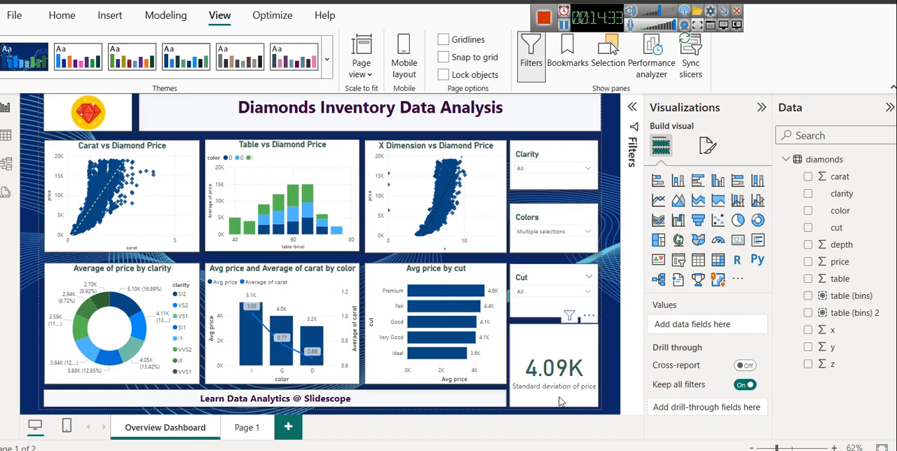
{"action": "left_click", "coordinate": [545, 382]}
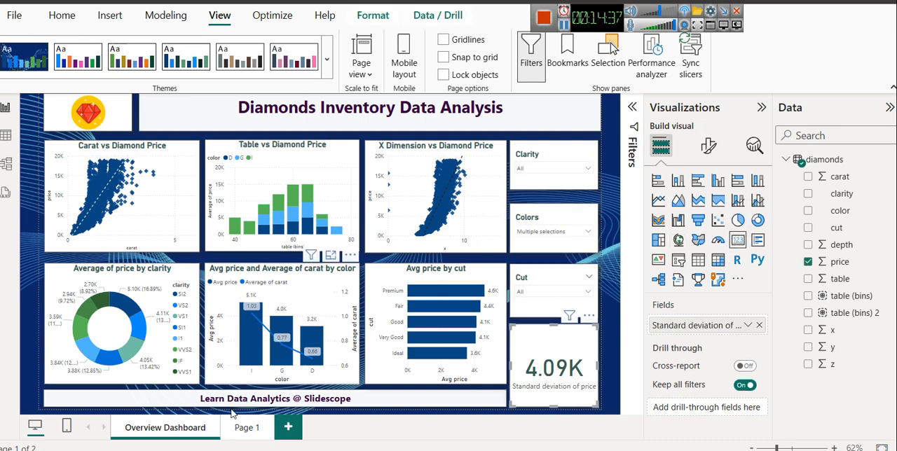
{"action": "left_click", "coordinate": [247, 428]}
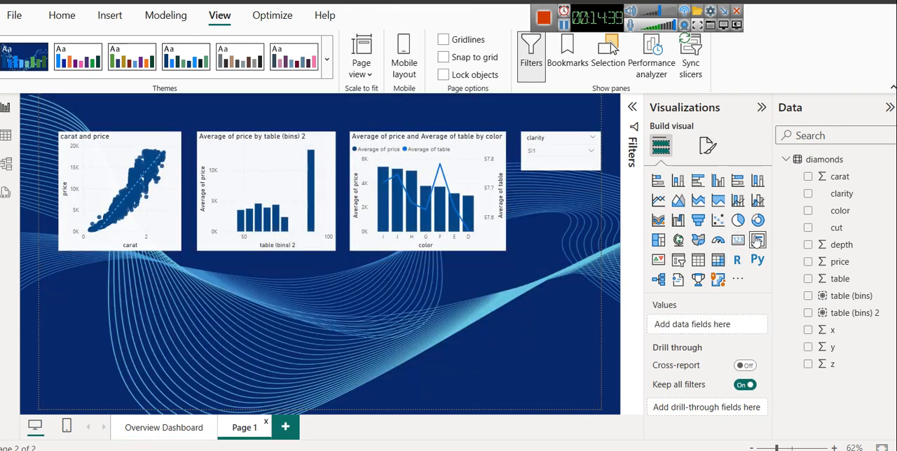
{"action": "left_click", "coordinate": [737, 240]}
{"action": "left_click_drag", "start_coordinate": [170, 316], "coordinate": [509, 321]}
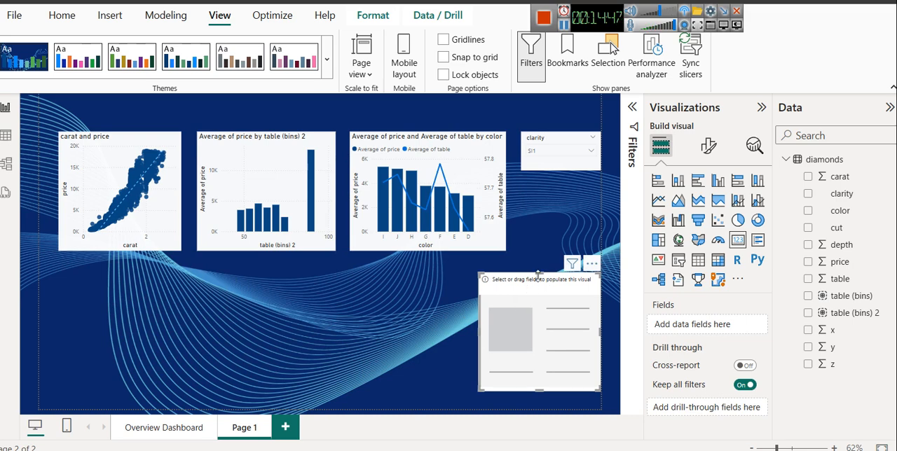
{"action": "left_click_drag", "start_coordinate": [538, 275], "coordinate": [540, 336]}
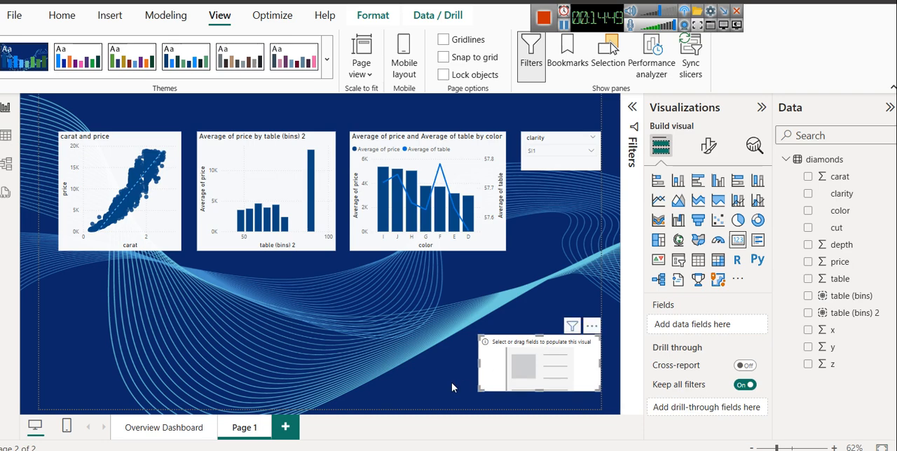
{"action": "left_click_drag", "start_coordinate": [479, 366], "coordinate": [527, 360]}
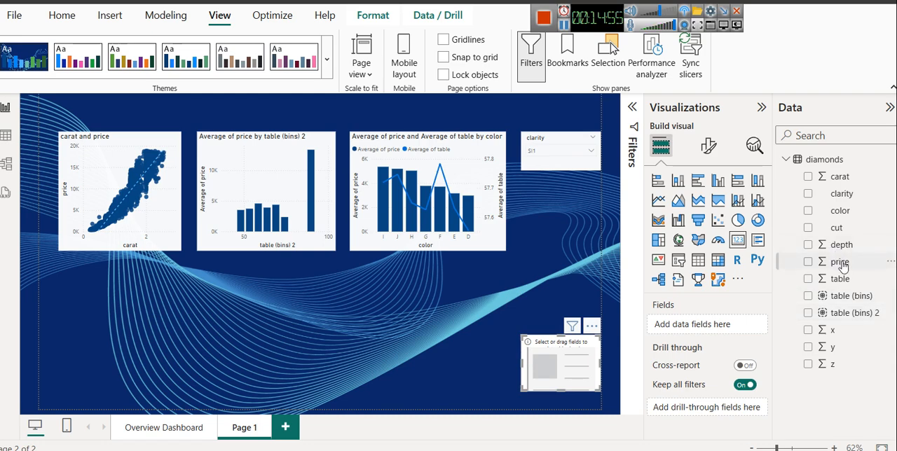
Step: Assign the price field to the new card and summarize it as Standard deviation
{"action": "left_click_drag", "start_coordinate": [842, 265], "coordinate": [697, 329]}
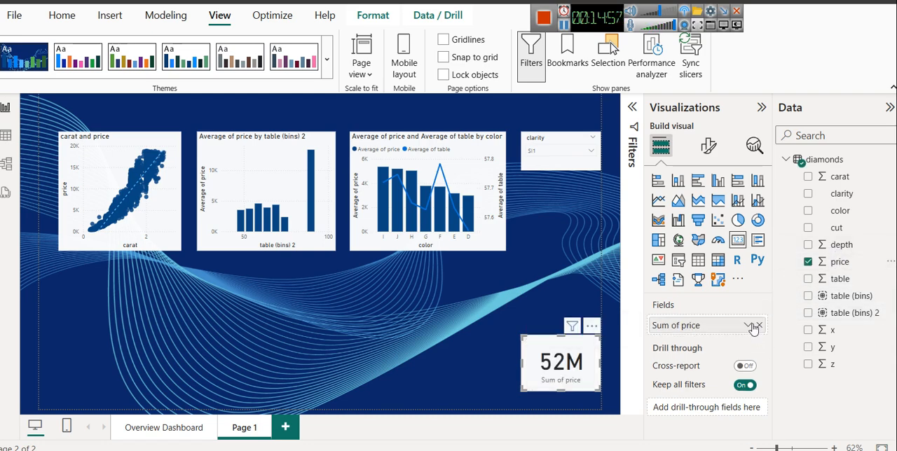
{"action": "left_click", "coordinate": [751, 326]}
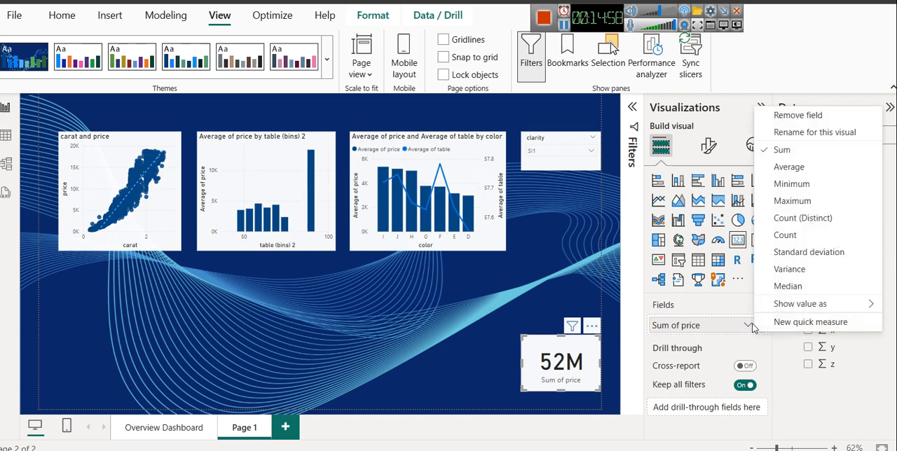
{"action": "left_click", "coordinate": [806, 252]}
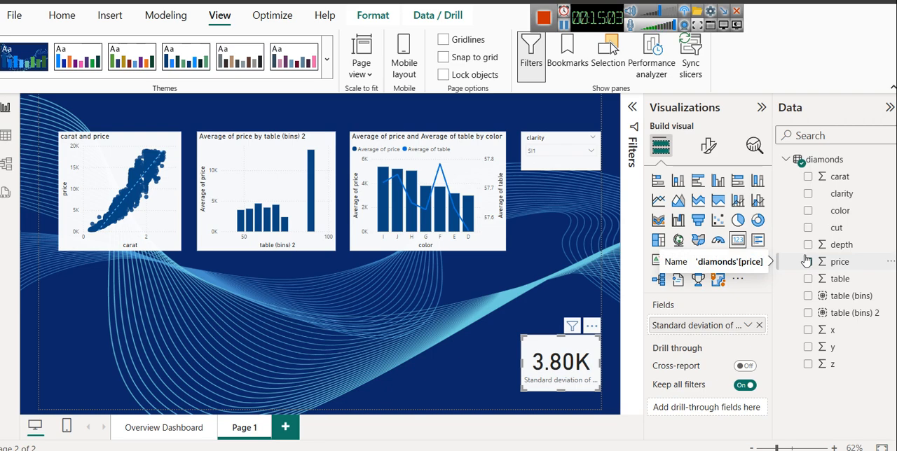
{"action": "left_click", "coordinate": [807, 262]}
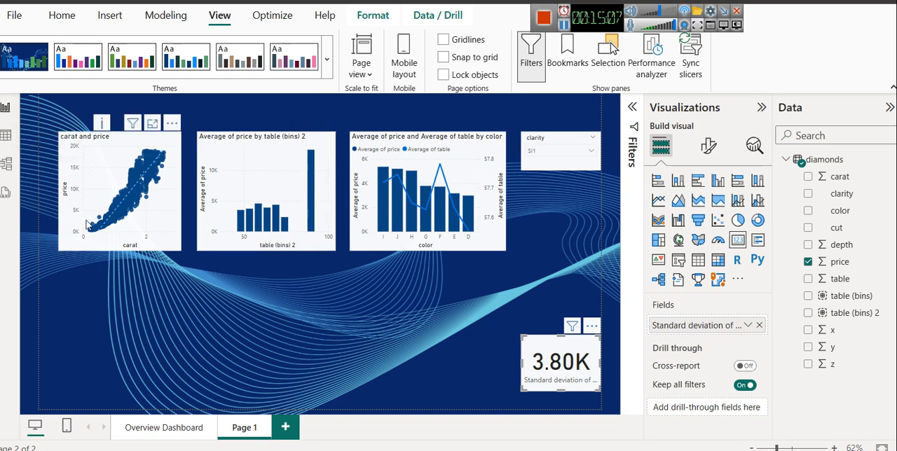
{"action": "mouse_move", "coordinate": [89, 233]}
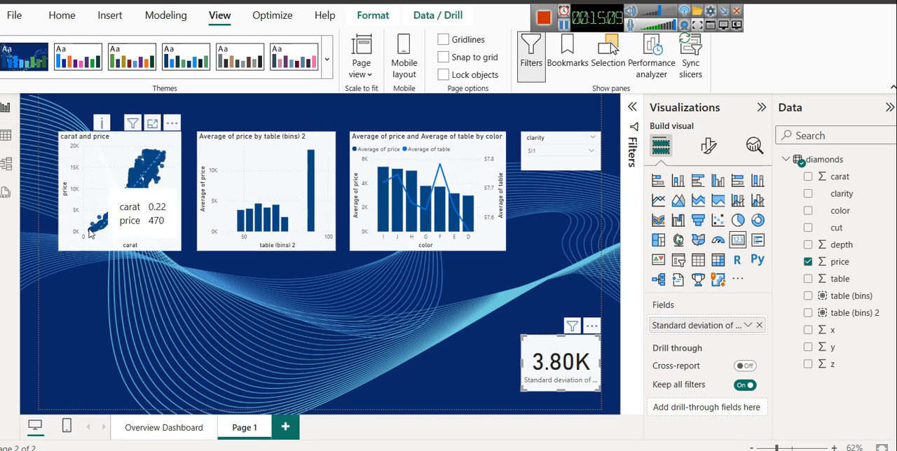
{"action": "mouse_move", "coordinate": [161, 156]}
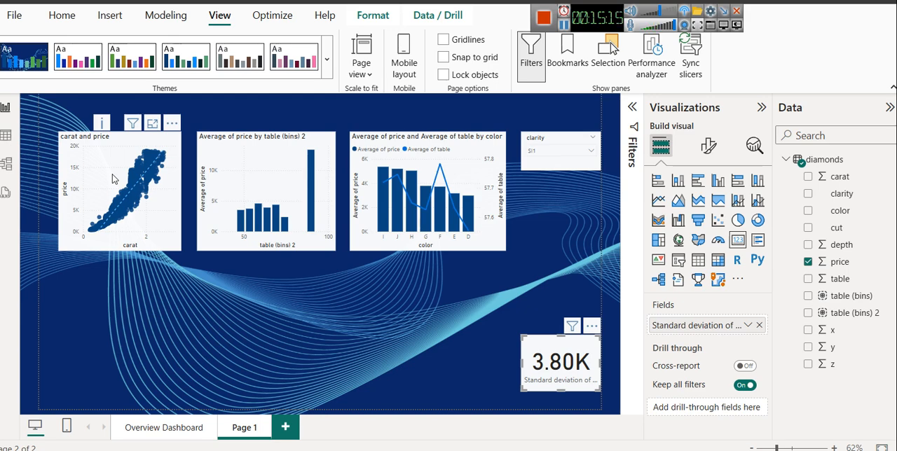
{"action": "left_click", "coordinate": [327, 305]}
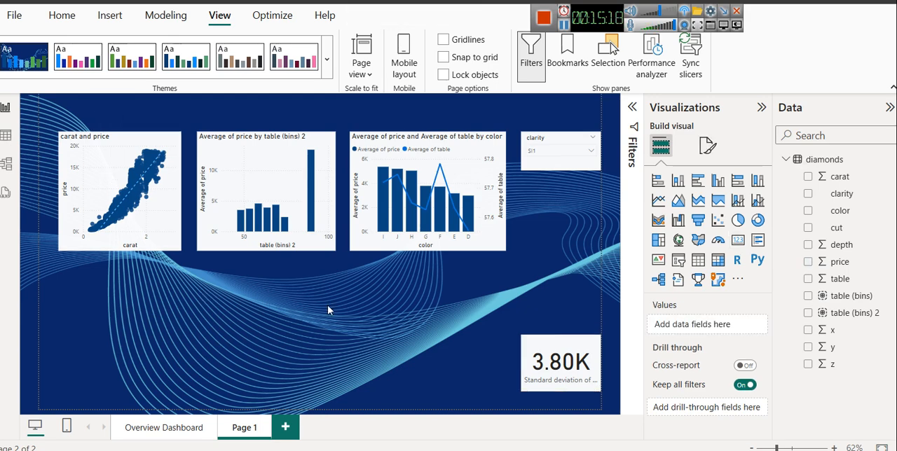
Step: Set the font color of the Overview Dashboard's title text to a very dark navy blue
{"action": "left_click", "coordinate": [166, 433]}
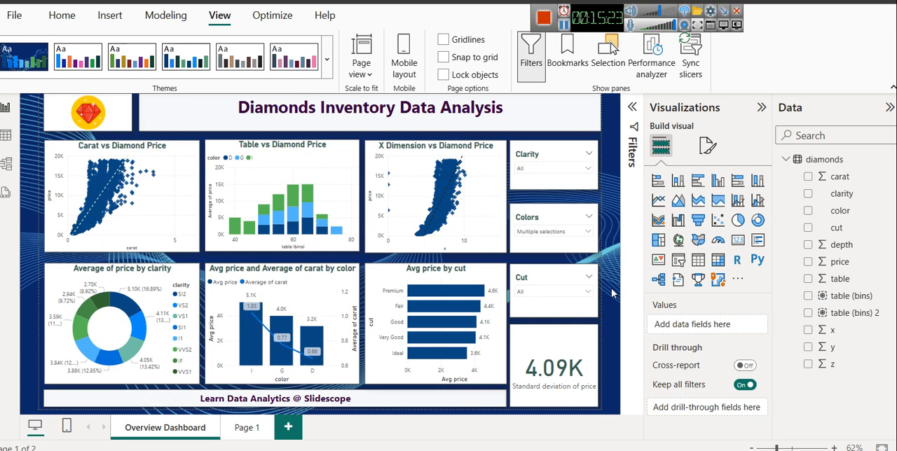
{"action": "triple_click", "coordinate": [265, 107]}
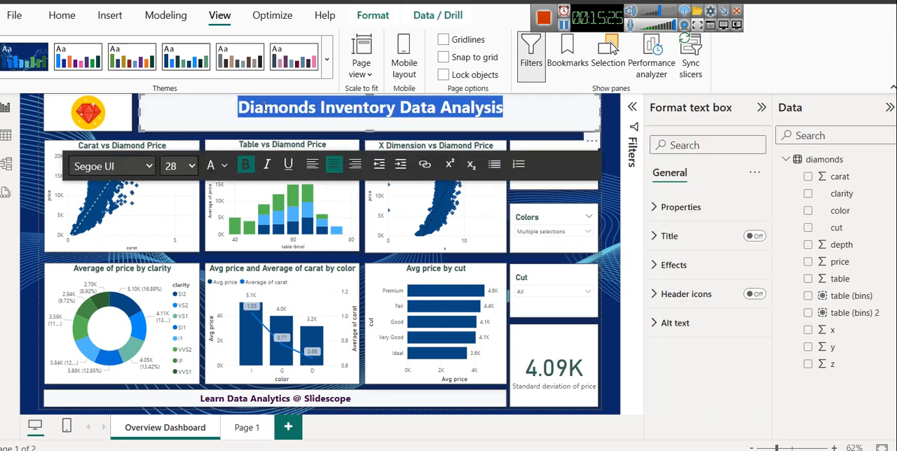
{"action": "left_click", "coordinate": [223, 166]}
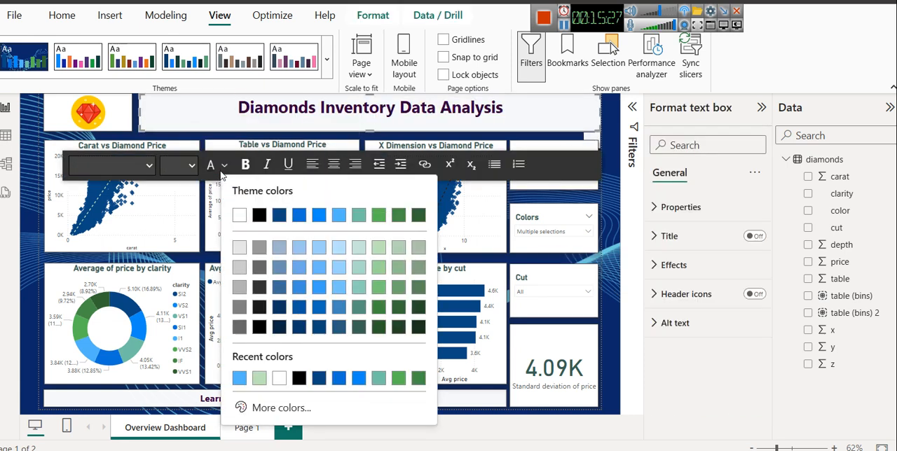
{"action": "left_click", "coordinate": [281, 327]}
{"action": "left_click", "coordinate": [351, 103]}
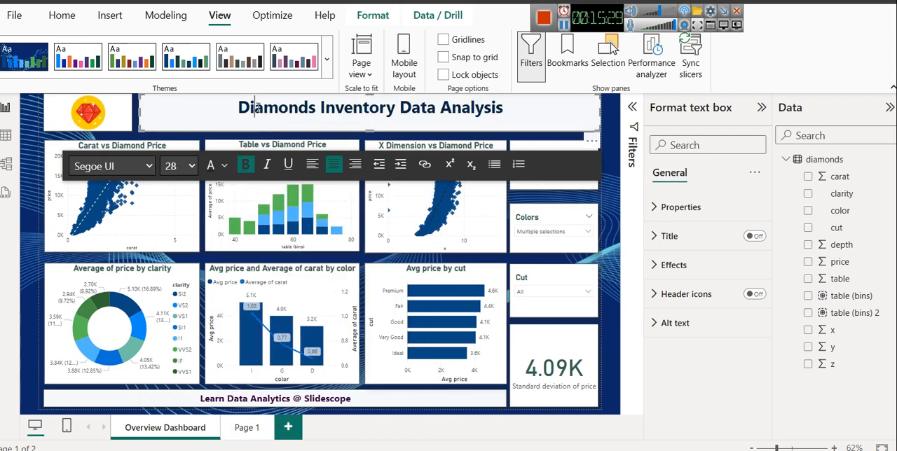
Step: Set the dashboard title's font size to 32 and its font to Cambria Math
{"action": "triple_click", "coordinate": [258, 108]}
{"action": "left_click", "coordinate": [179, 167]}
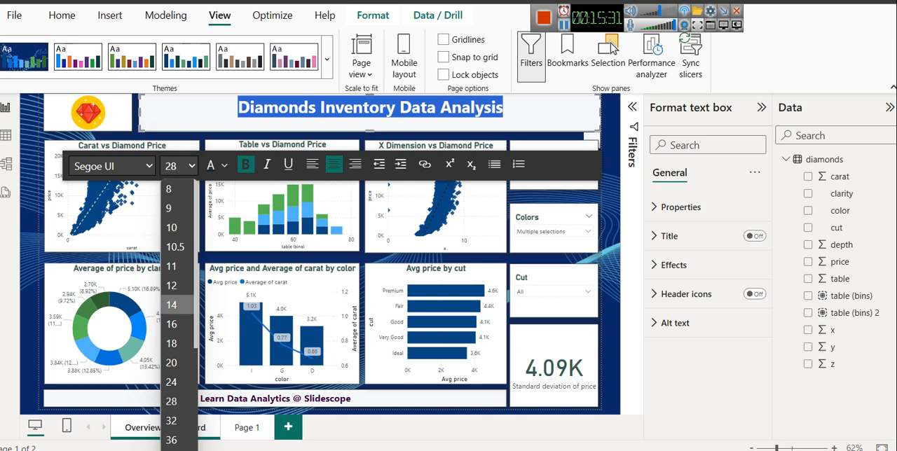
{"action": "left_click", "coordinate": [172, 411]}
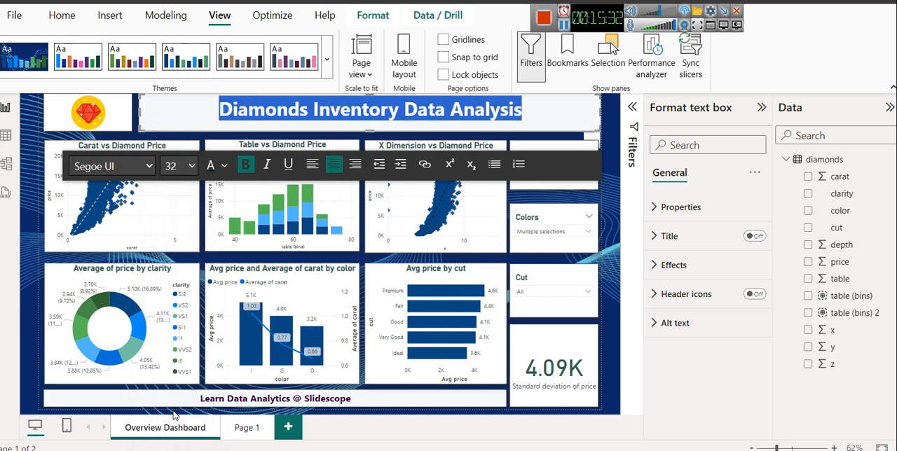
{"action": "left_click", "coordinate": [113, 168]}
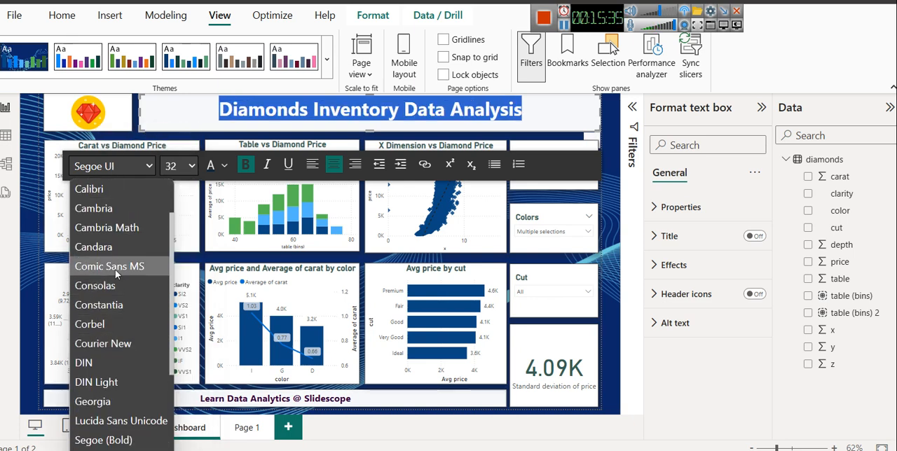
{"action": "left_click", "coordinate": [113, 236]}
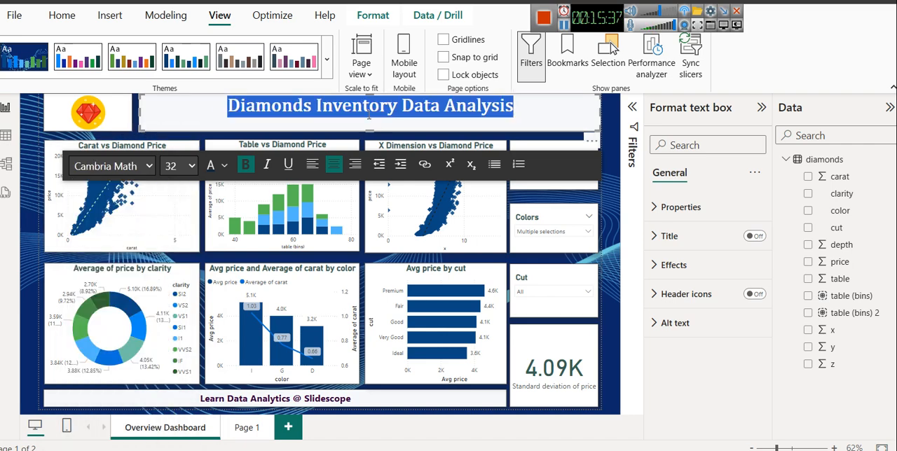
Step: Increase the dashboard title's font size to 36
{"action": "left_click", "coordinate": [337, 123]}
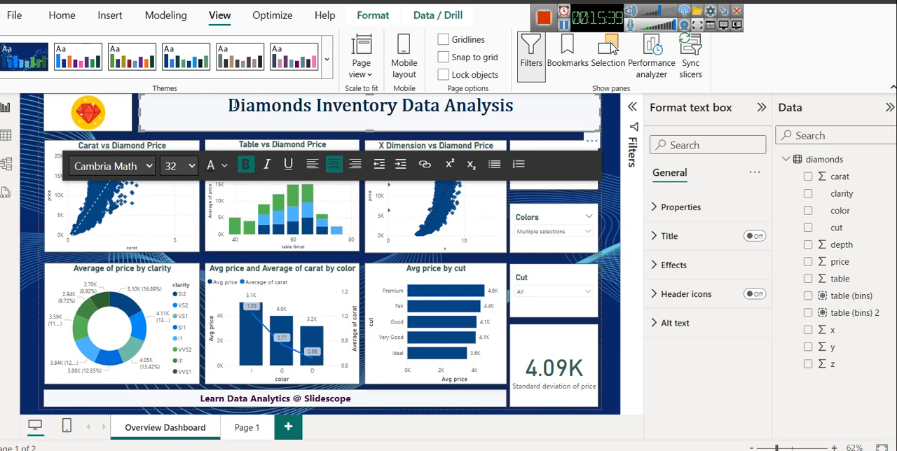
{"action": "key", "text": "ctrl+a"}
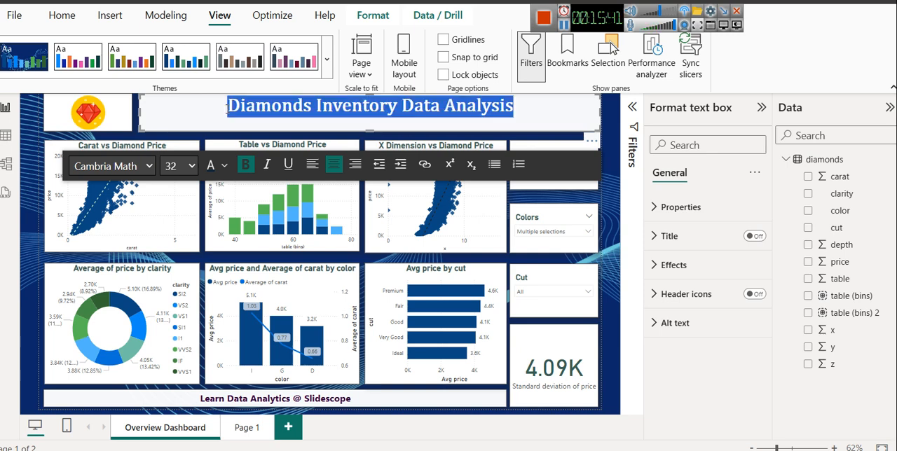
{"action": "left_click", "coordinate": [186, 166]}
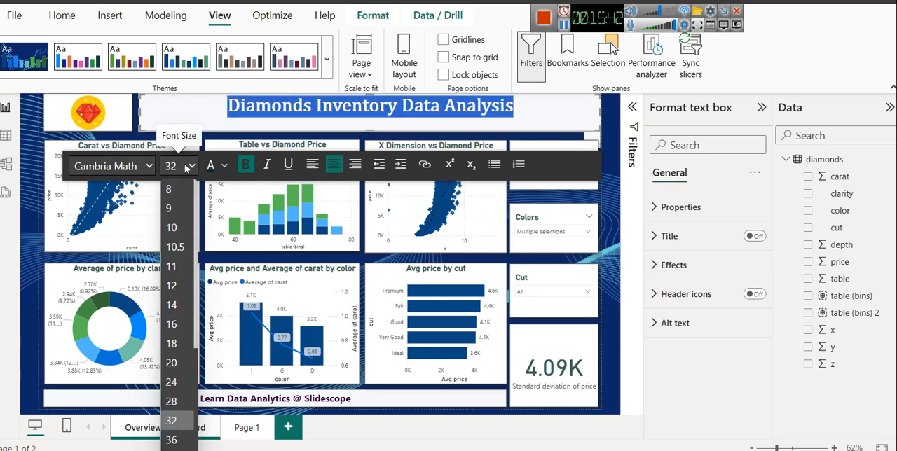
{"action": "left_click", "coordinate": [171, 440]}
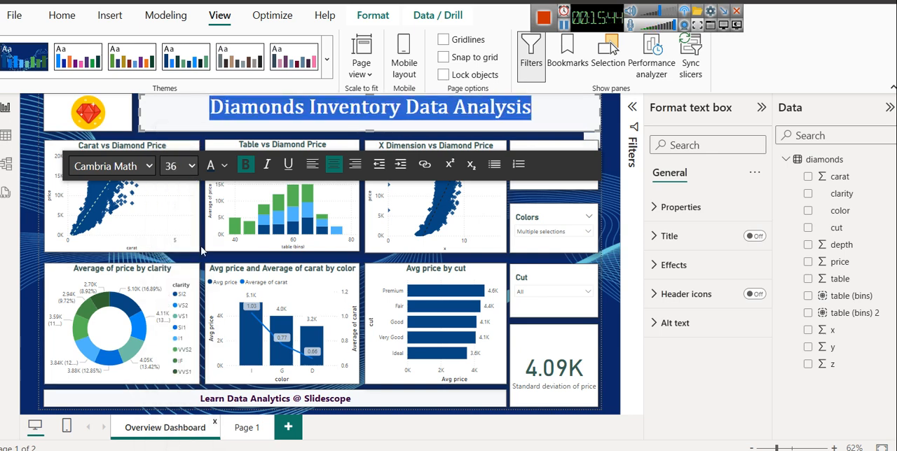
{"action": "left_click", "coordinate": [605, 207]}
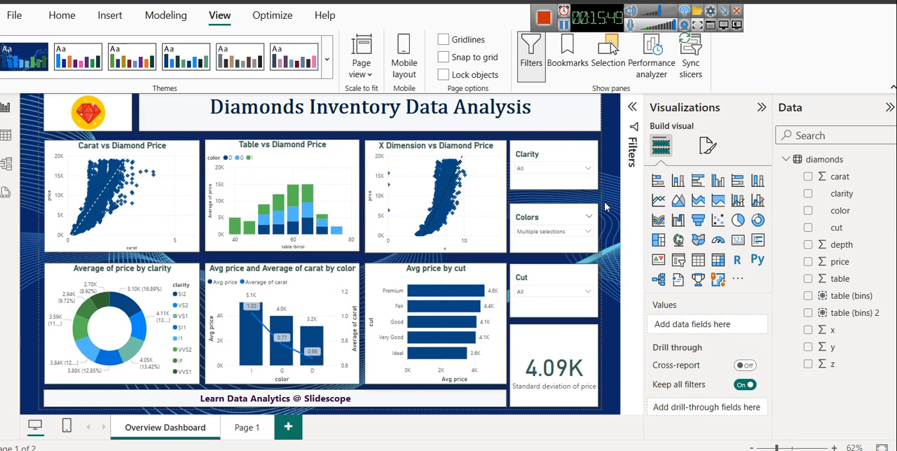
Step: Insert the image 1-removebg-preview.png from the assets folder into the Overview Dashboard
{"action": "left_click", "coordinate": [106, 121]}
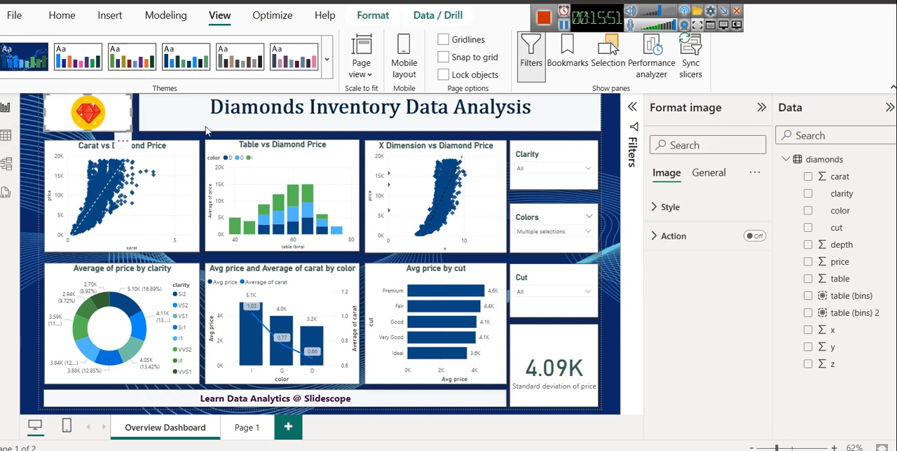
{"action": "left_click", "coordinate": [116, 17]}
{"action": "left_click", "coordinate": [217, 55]}
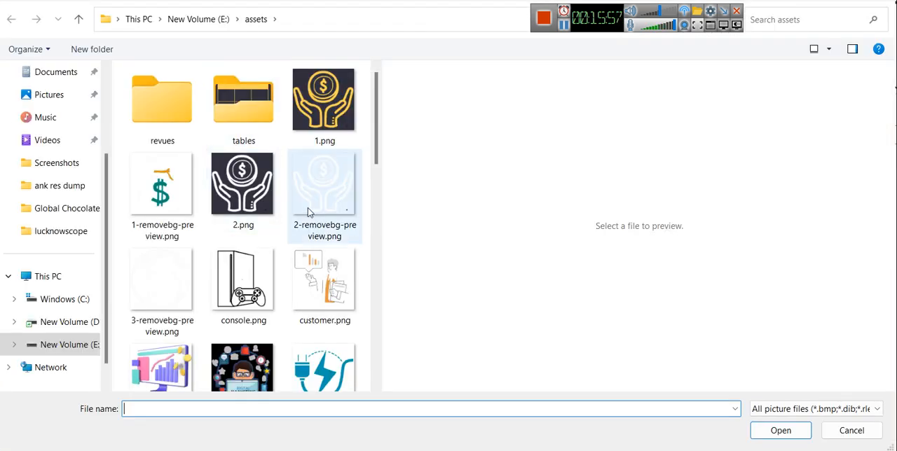
{"action": "scroll", "coordinate": [309, 203], "scroll_direction": "down", "scroll_amount": 6}
{"action": "scroll", "coordinate": [301, 200], "scroll_direction": "up", "scroll_amount": 6}
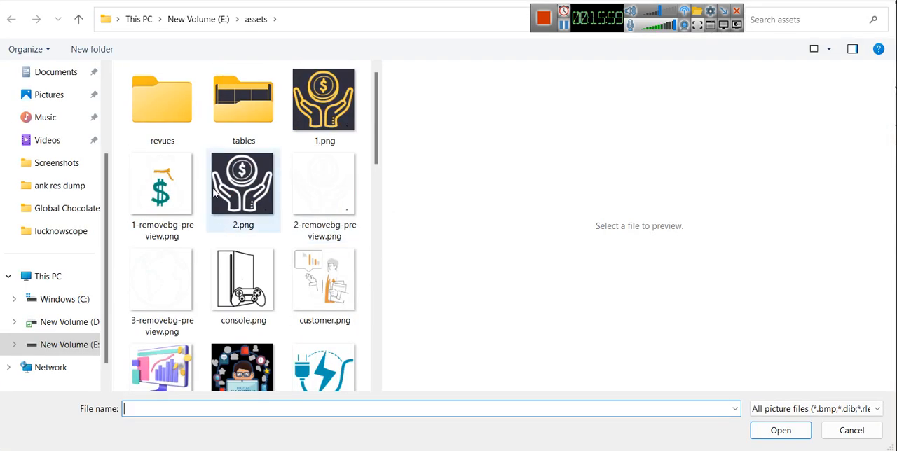
{"action": "double_click", "coordinate": [177, 203]}
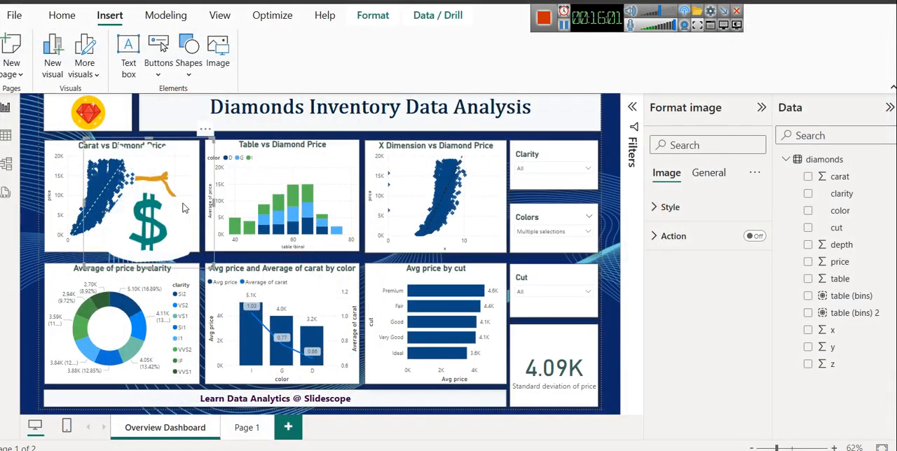
Step: Delete the red gem logo and put the money bag image, reduced in size, in its place beside the dashboard title
{"action": "left_click_drag", "start_coordinate": [174, 208], "coordinate": [273, 198]}
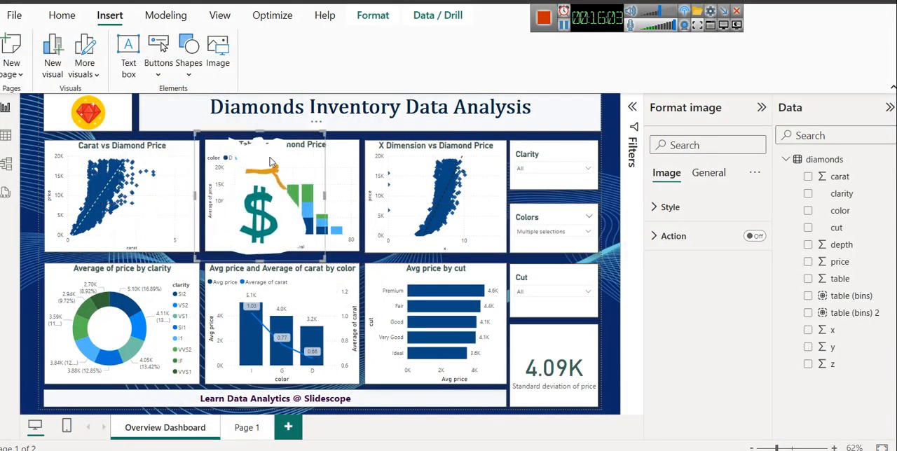
{"action": "left_click", "coordinate": [89, 115]}
{"action": "left_click_drag", "start_coordinate": [285, 215], "coordinate": [235, 185]}
{"action": "left_click", "coordinate": [114, 133]}
{"action": "left_click", "coordinate": [97, 114]}
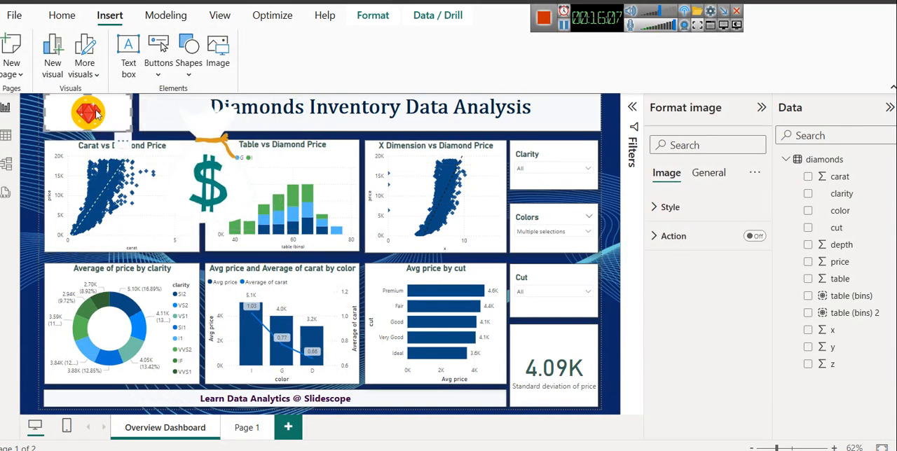
{"action": "key", "text": "Delete"}
{"action": "left_click_drag", "start_coordinate": [232, 178], "coordinate": [87, 117]}
{"action": "left_click", "coordinate": [118, 117]}
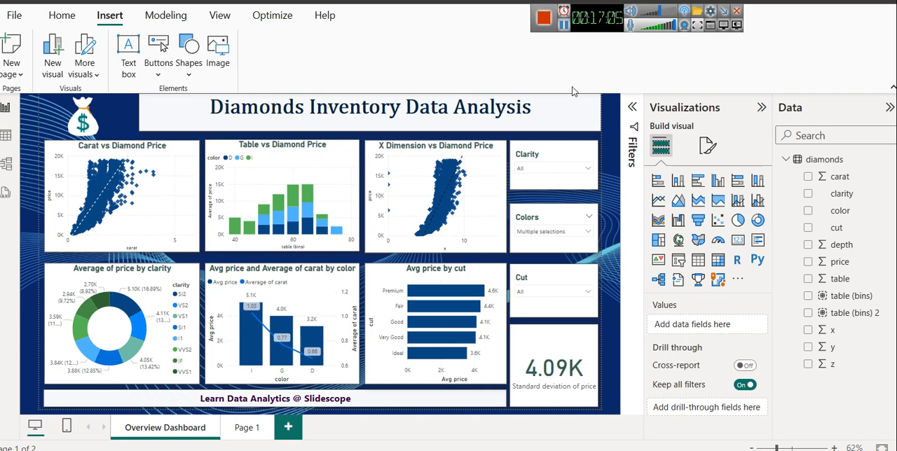
Step: Narrow the title text box slightly so its right edge lines up with the slicers below
{"action": "left_click", "coordinate": [567, 106]}
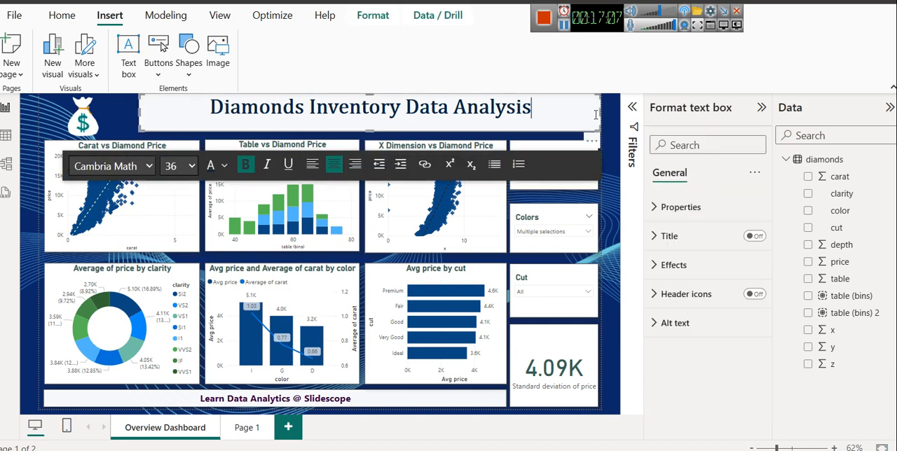
{"action": "left_click_drag", "start_coordinate": [601, 115], "coordinate": [598, 118]}
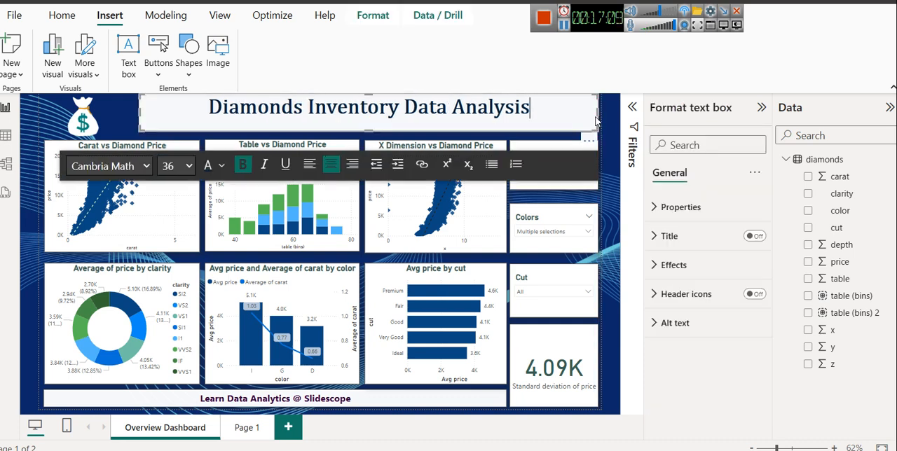
{"action": "left_click", "coordinate": [601, 124]}
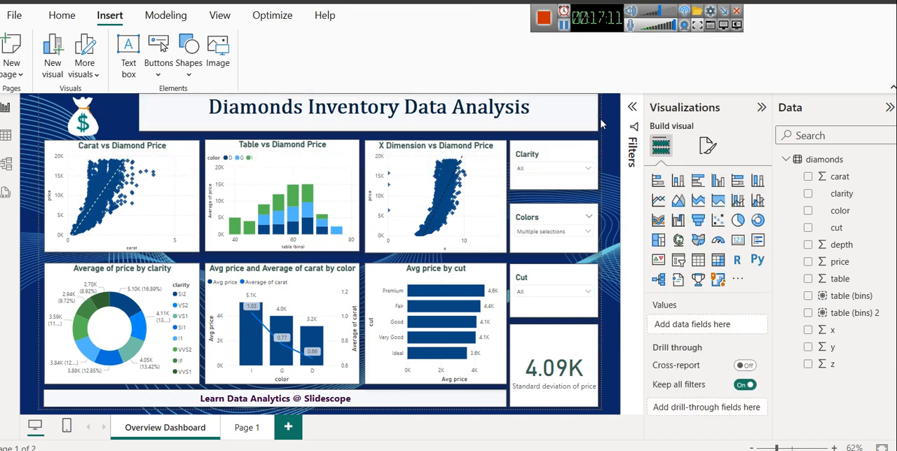